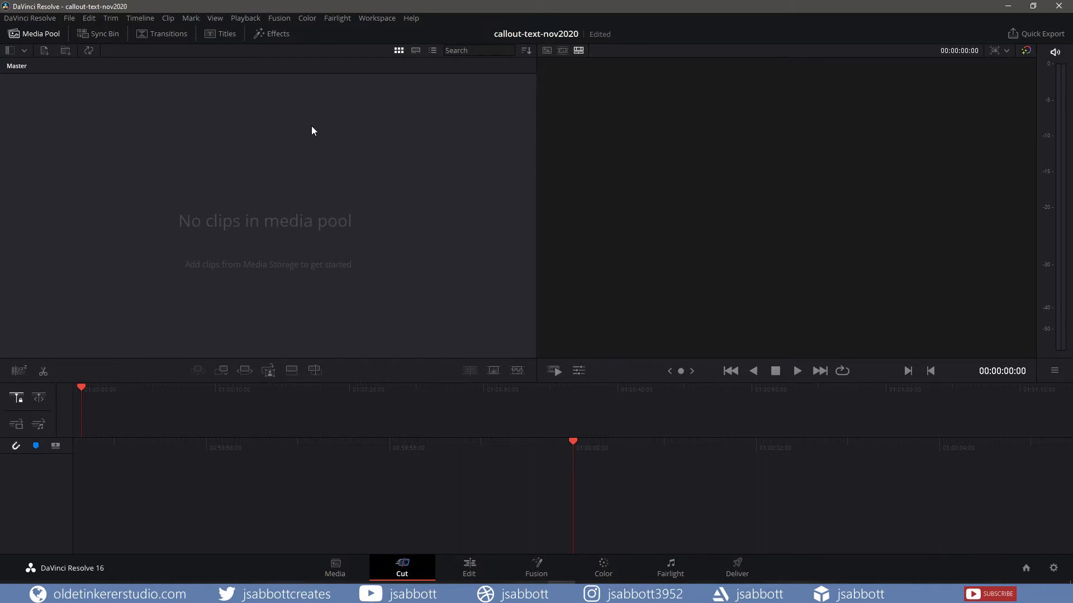
Set the project's timeline frame rate to 23.976 and its video format to HD 1080p 23.976, and save the project settings
left_click(69, 18)
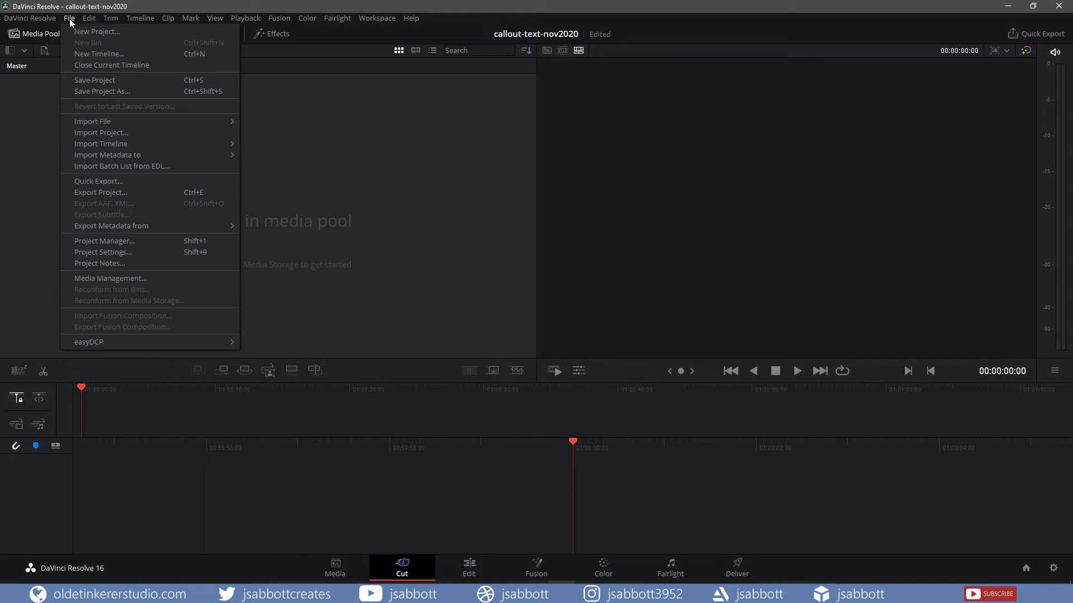
left_click(126, 250)
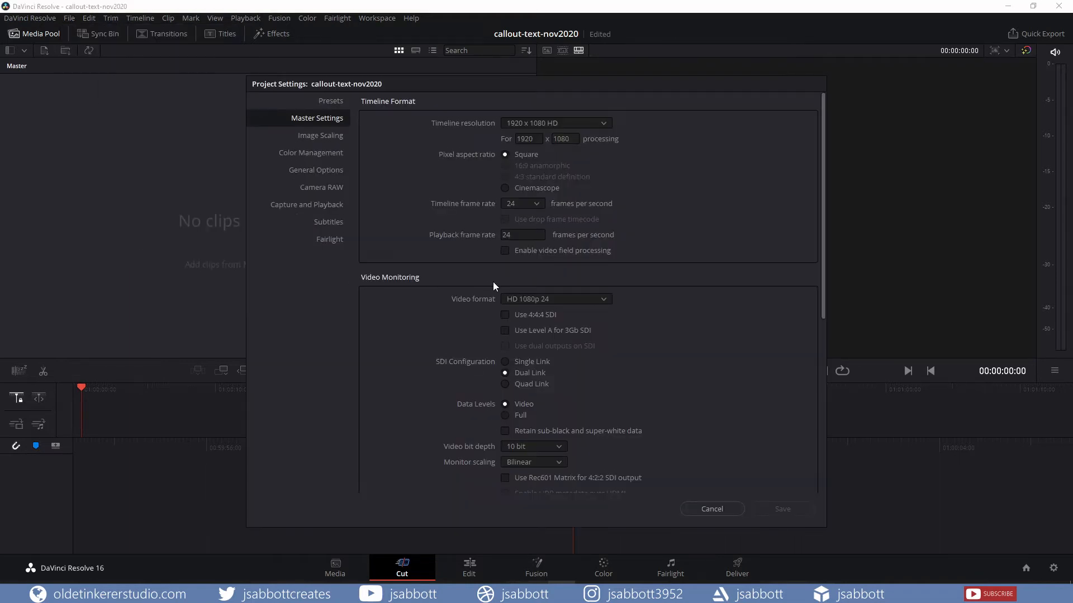
left_click(541, 204)
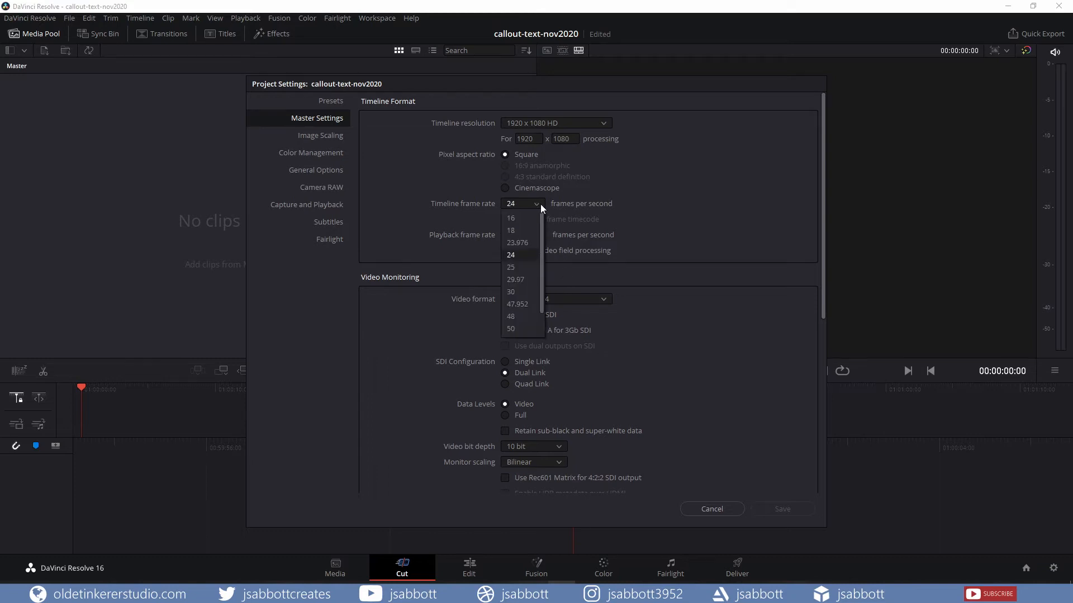
left_click(517, 243)
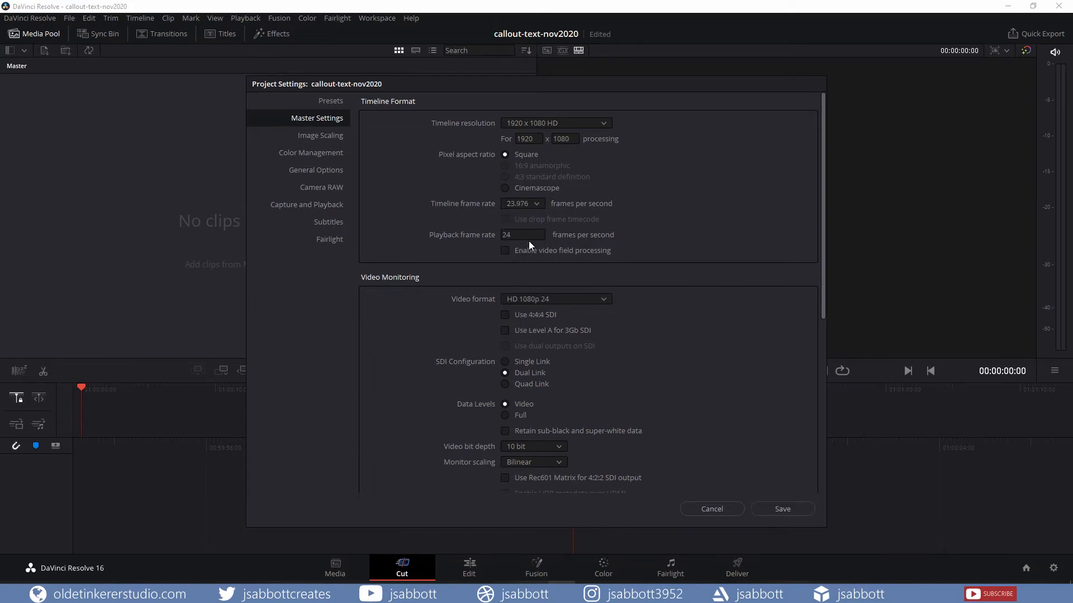
left_click(604, 300)
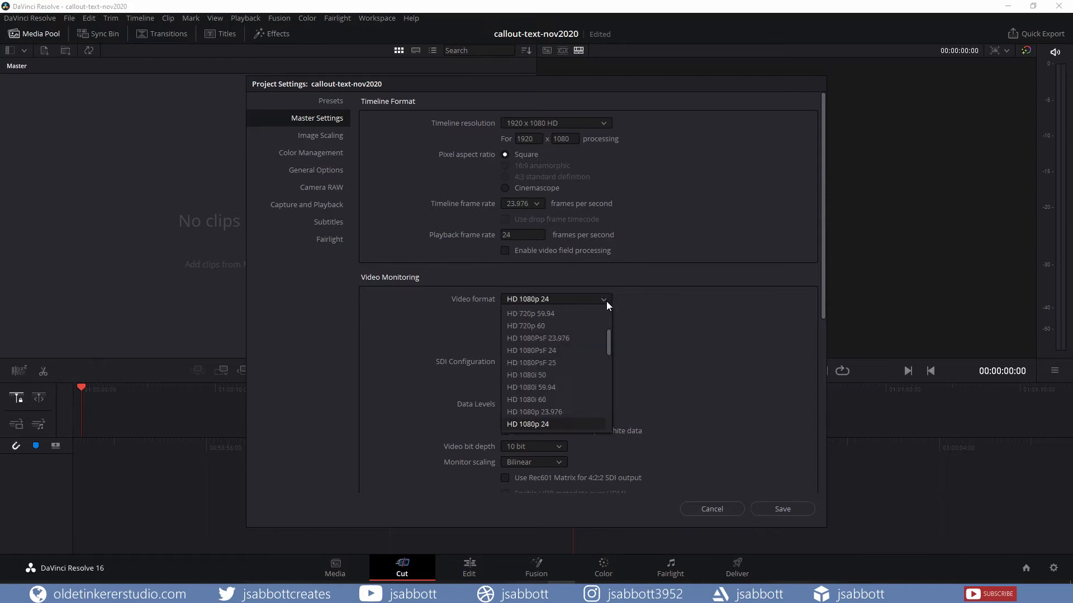
left_click(572, 412)
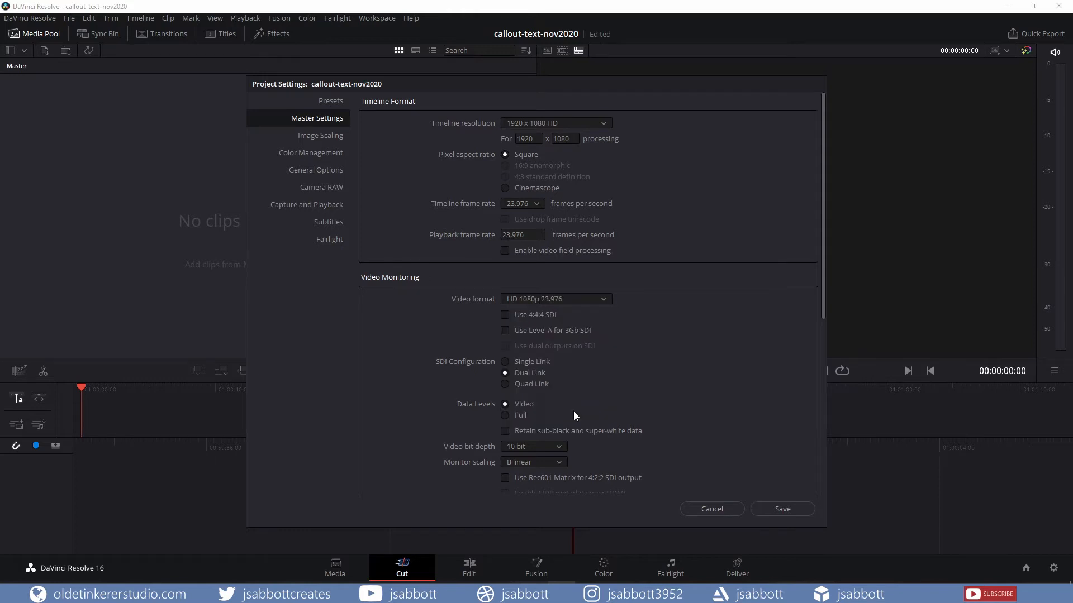
left_click(788, 506)
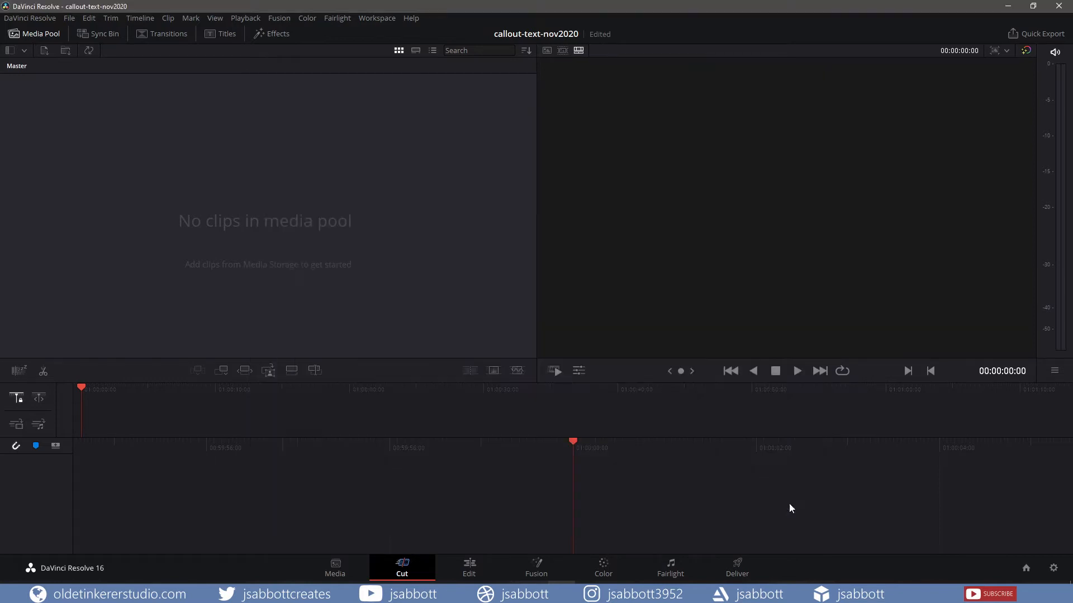
Import the New York City - 7260.mp4 clip into the media pool and place it on a new timeline
right_click(222, 156)
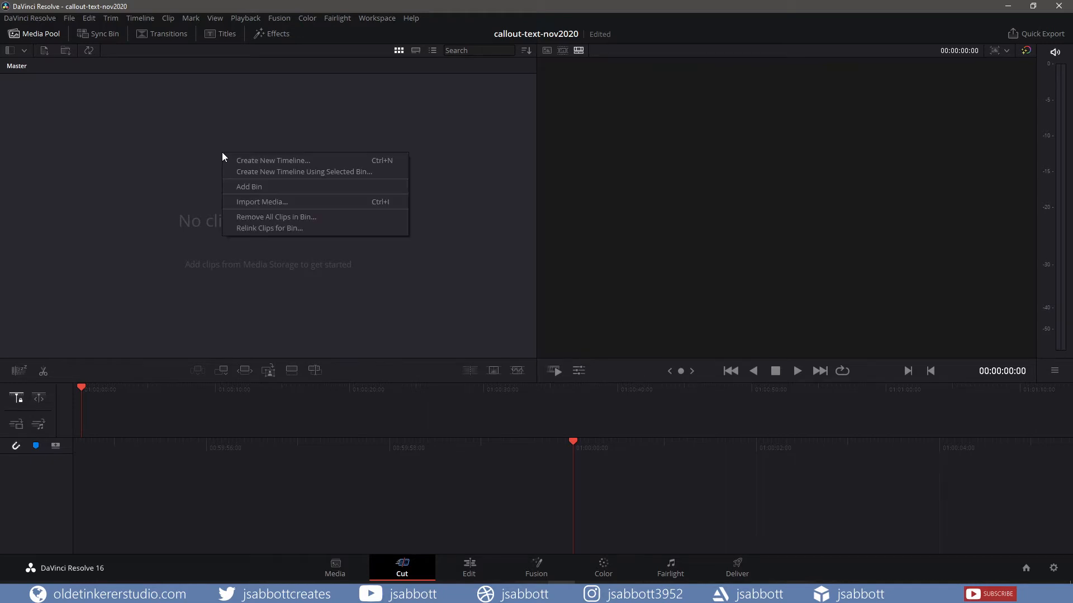
left_click(264, 202)
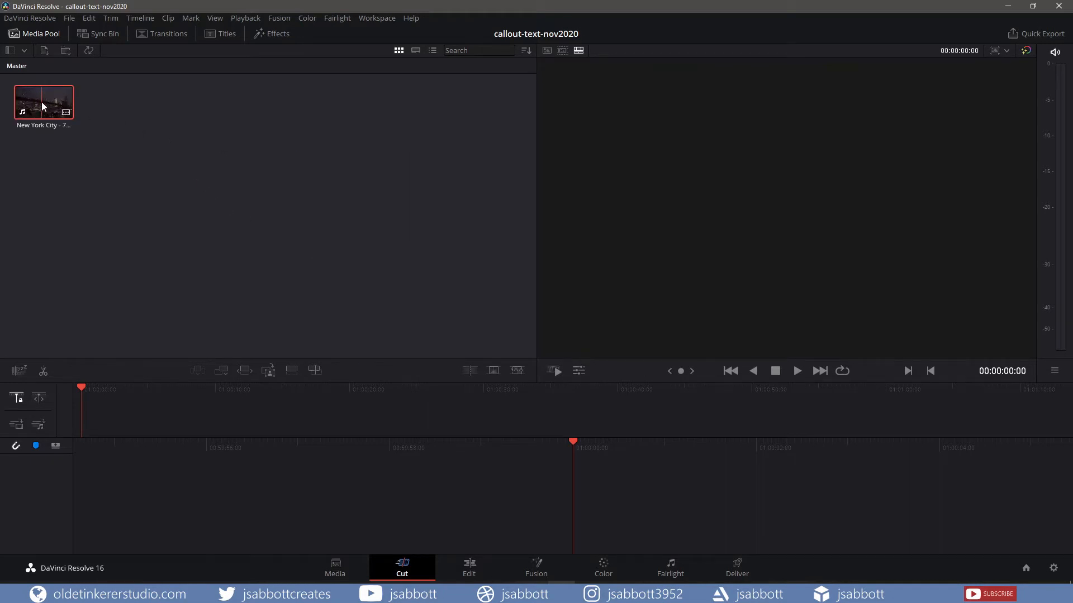
left_click_drag(41, 102, 357, 413)
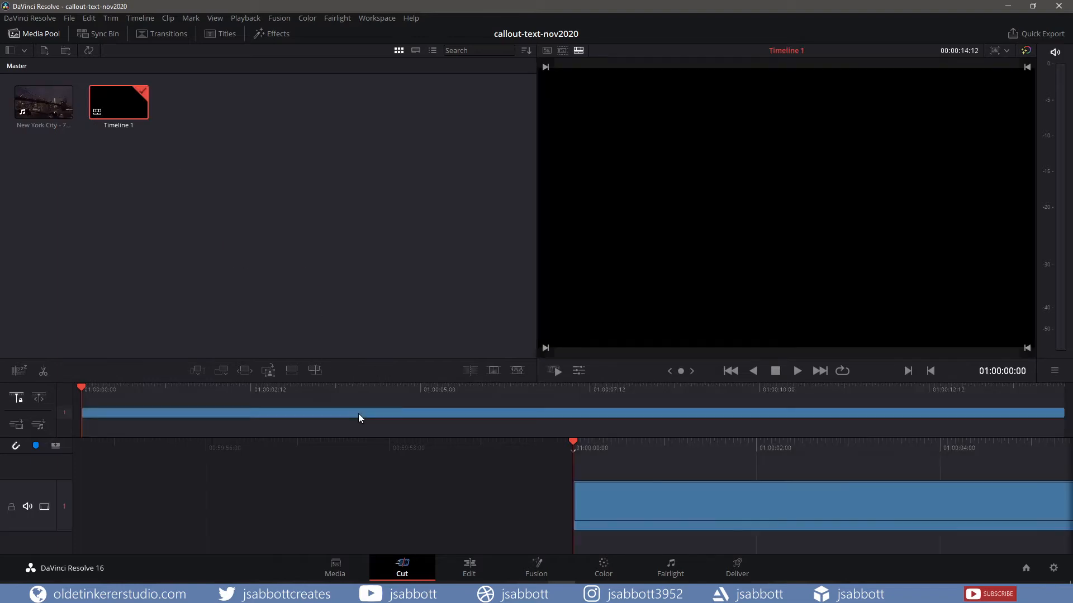
On the Edit page, split the New York City clip at 01:00:04:00
left_click(469, 567)
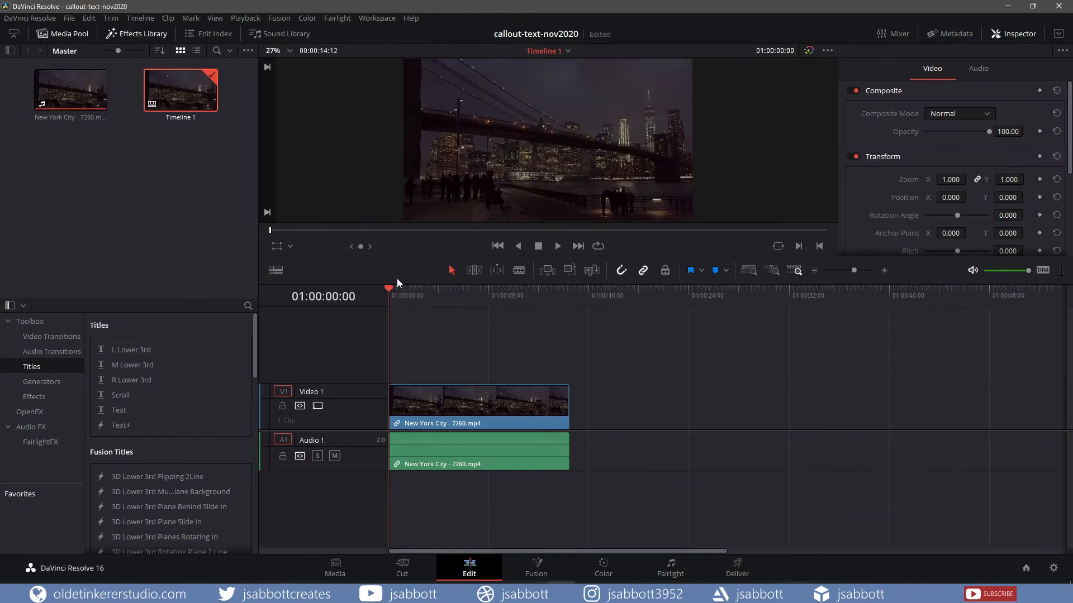
left_click_drag(394, 291, 438, 290)
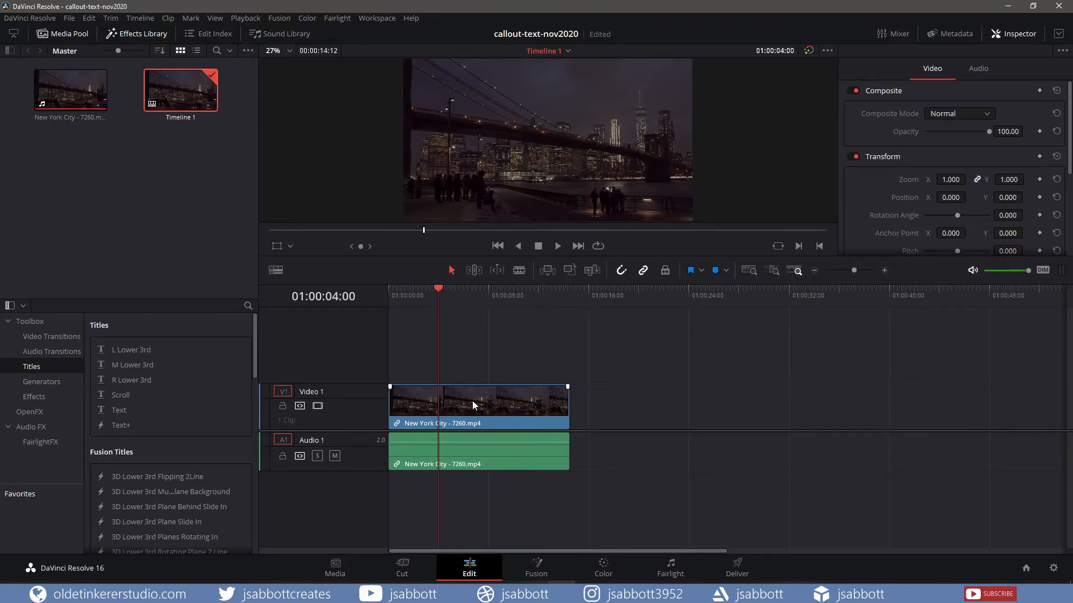
key("b")
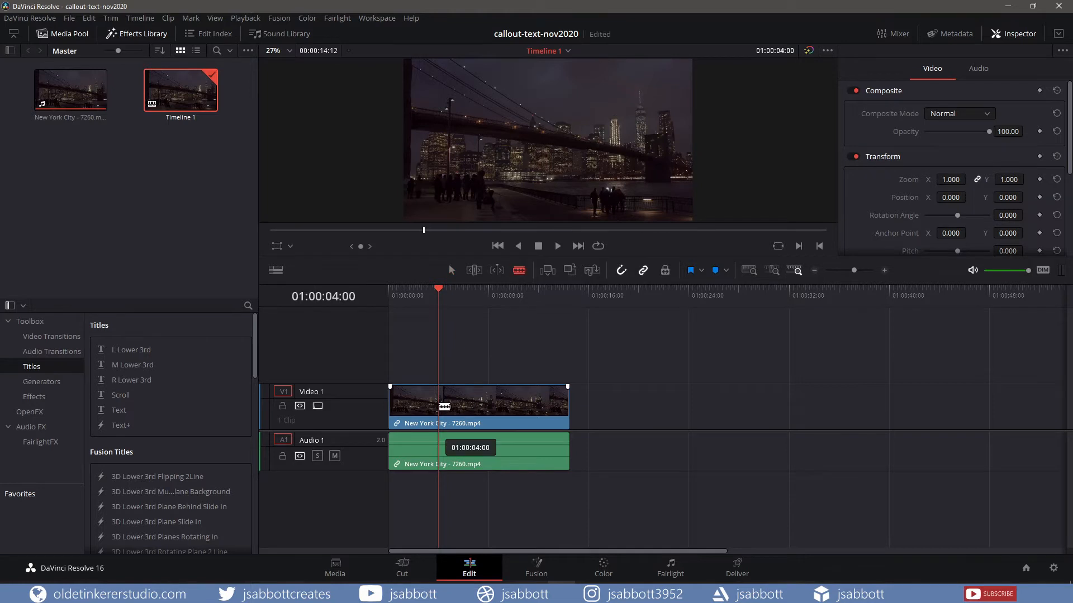
left_click(444, 406)
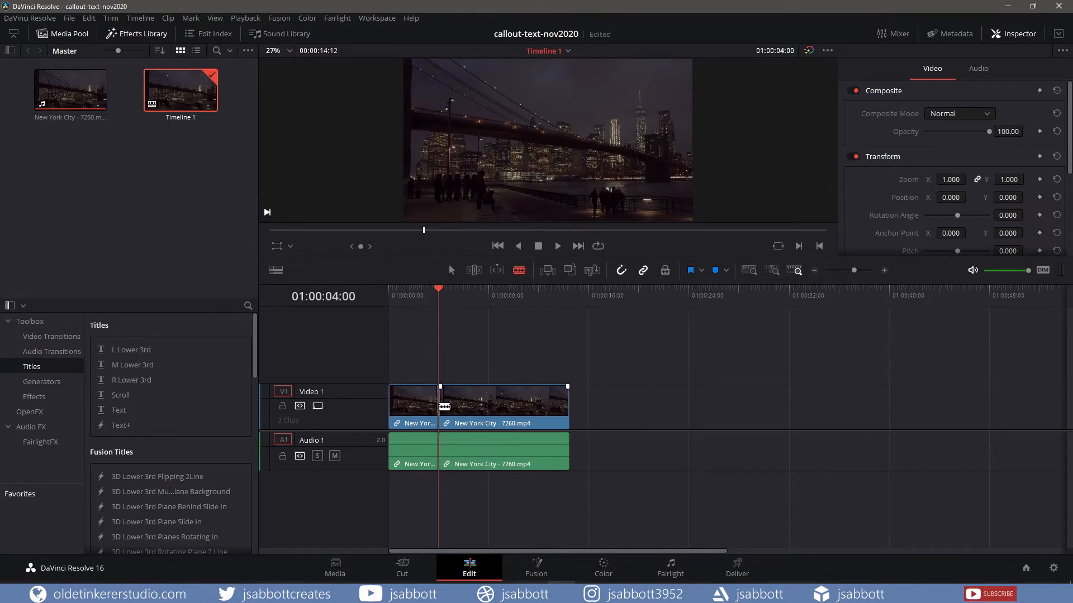
Cut the part of the New York City clip after the split out of the timeline
key("a")
left_click(484, 406)
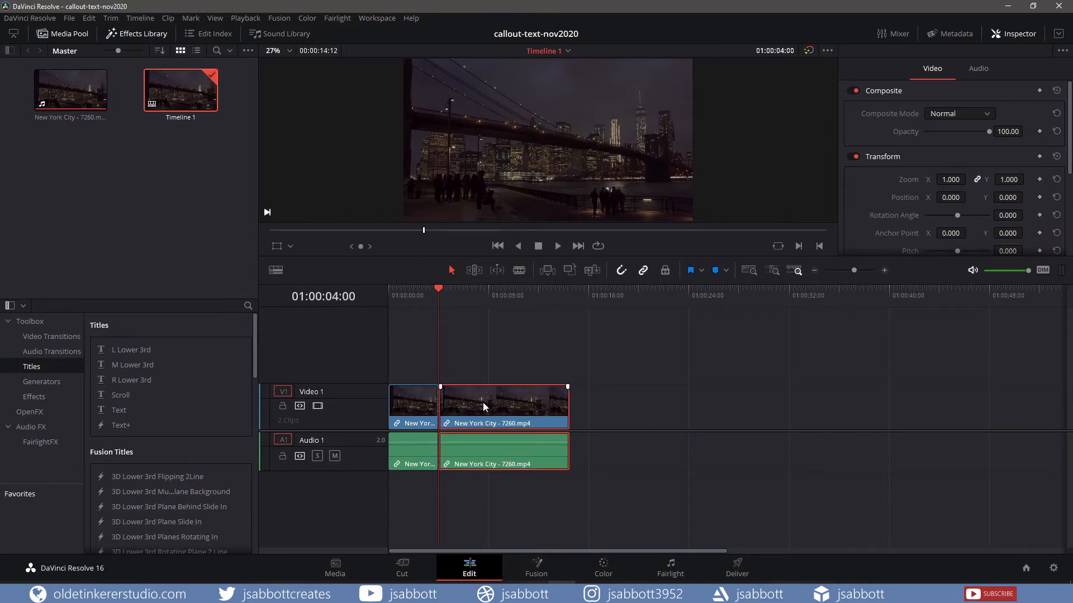
right_click(469, 406)
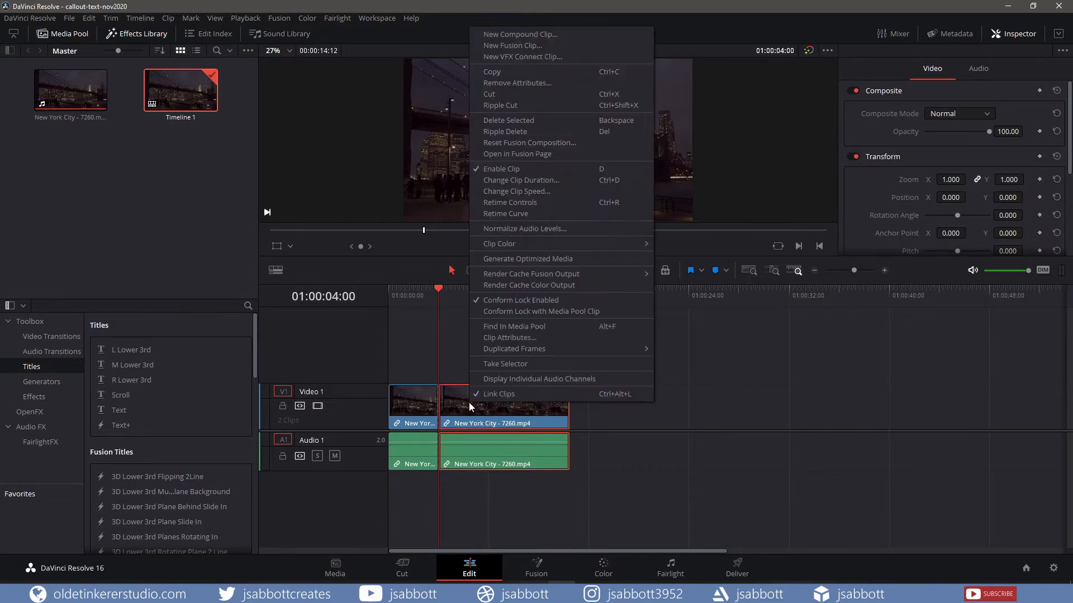
left_click(509, 94)
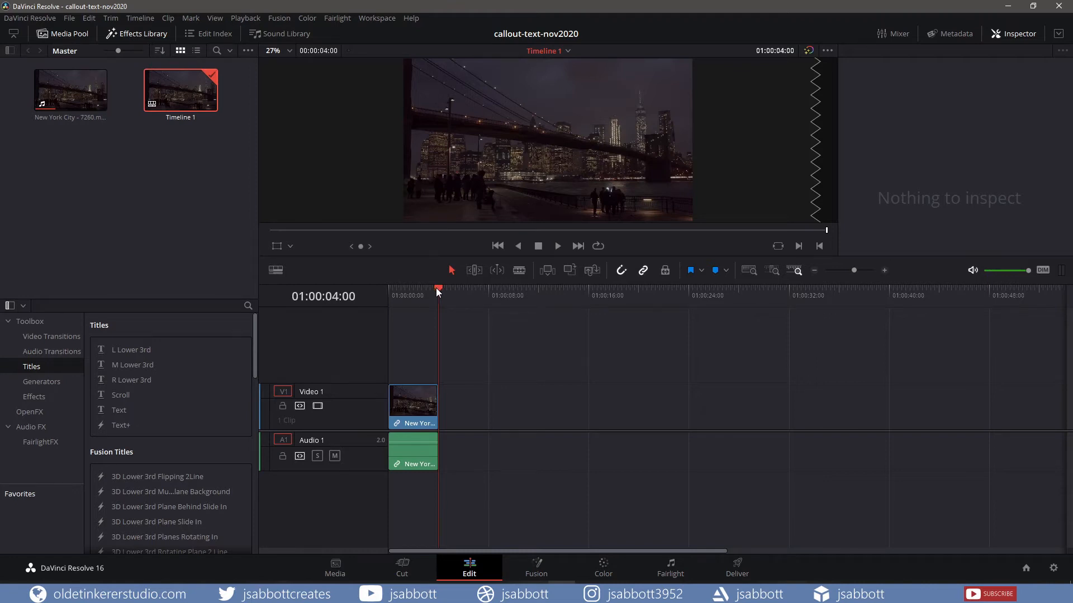
Open the clip's first frame on the Fusion page and insert a Tracker node between MediaIn1 and MediaOut1
left_click_drag(436, 288, 377, 287)
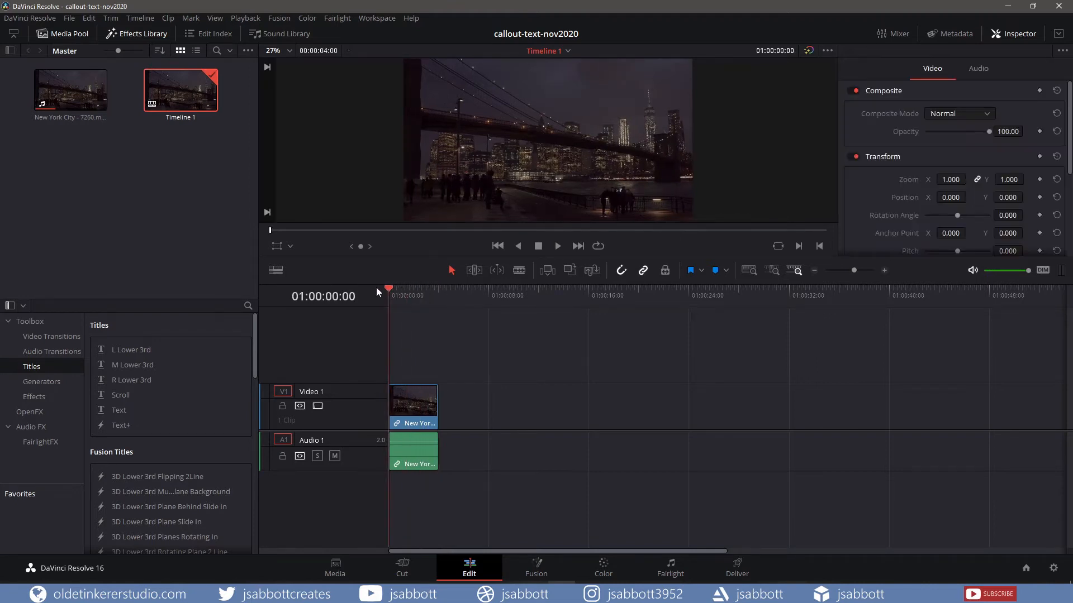
left_click(539, 567)
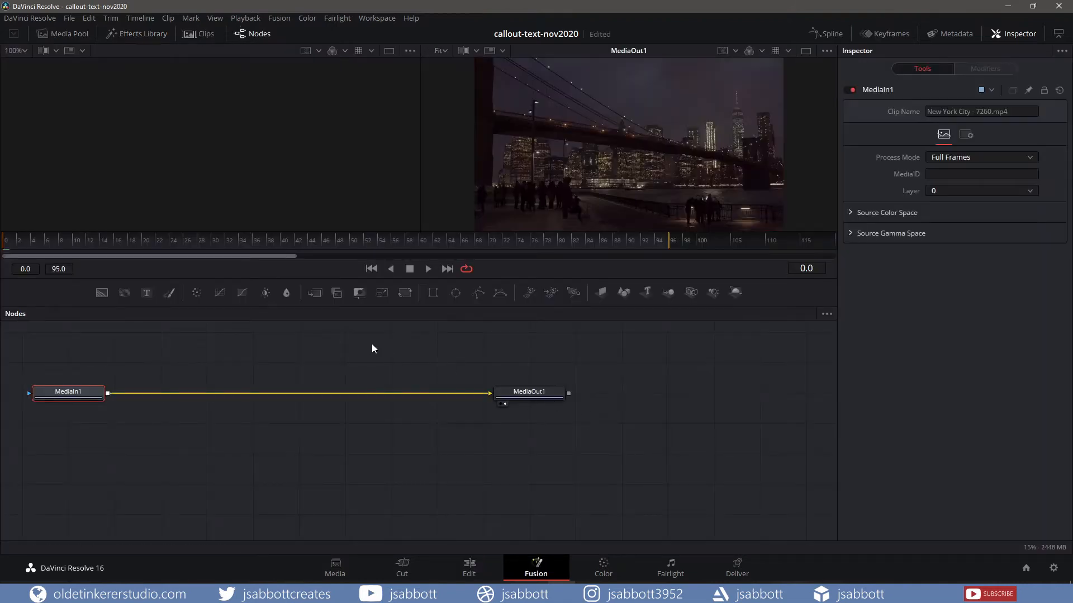
left_click_drag(322, 342, 449, 415)
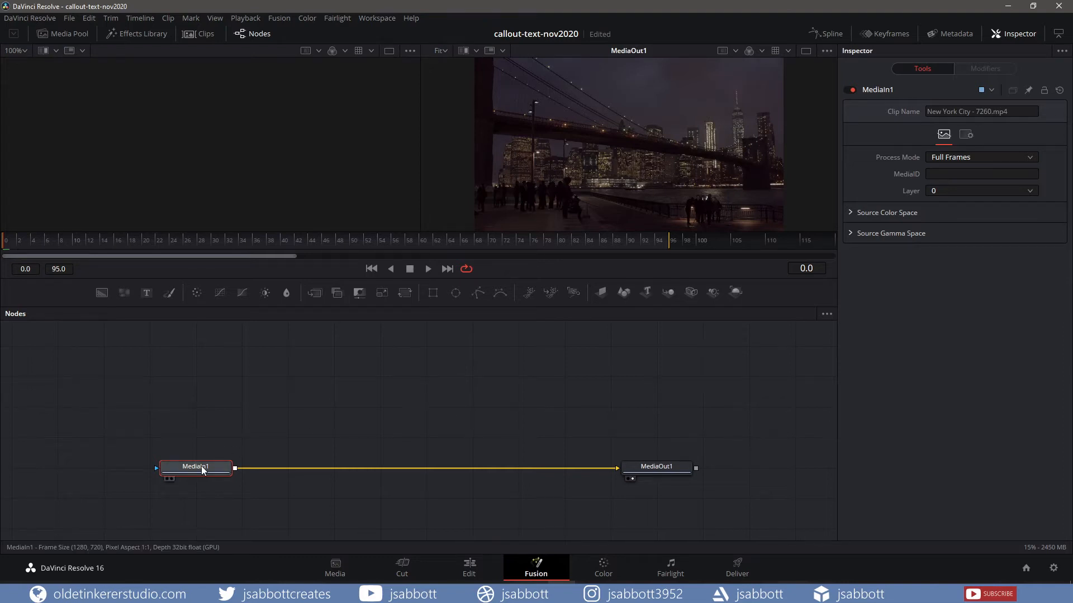
key("shift+space")
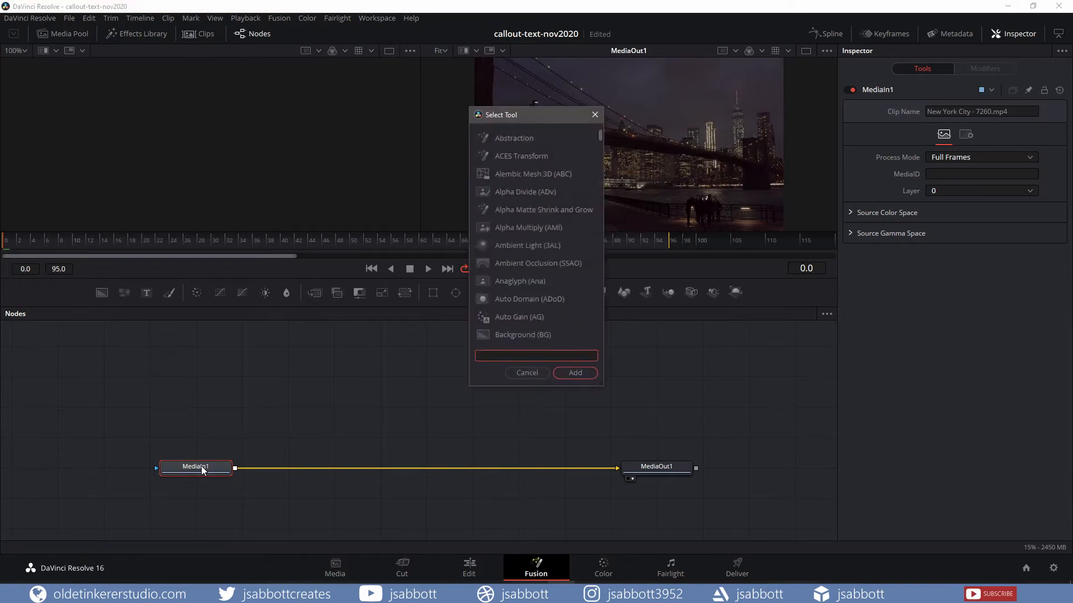
type("track")
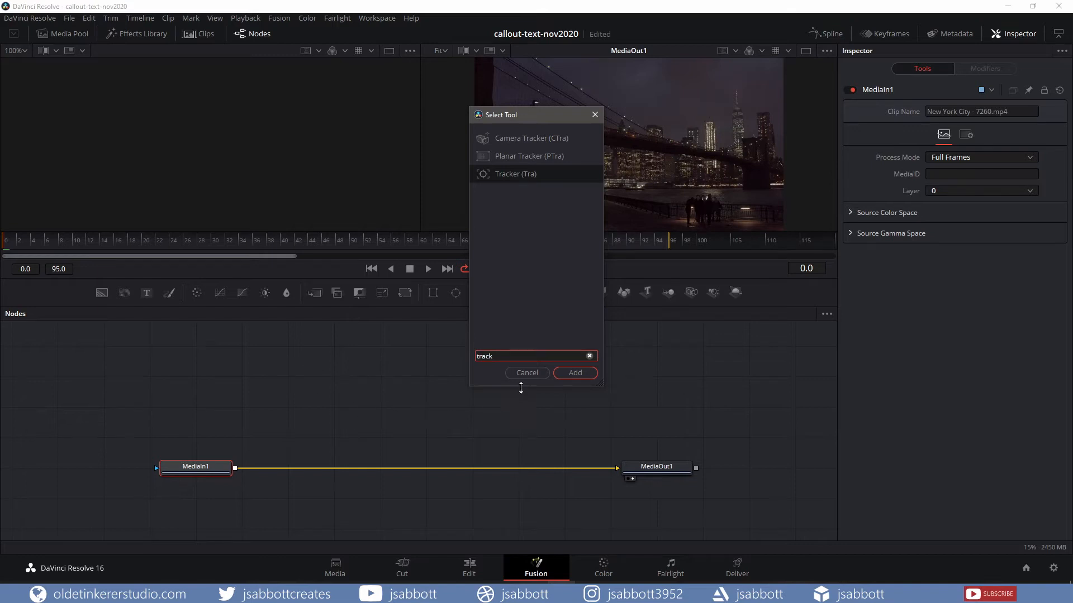
left_click(563, 374)
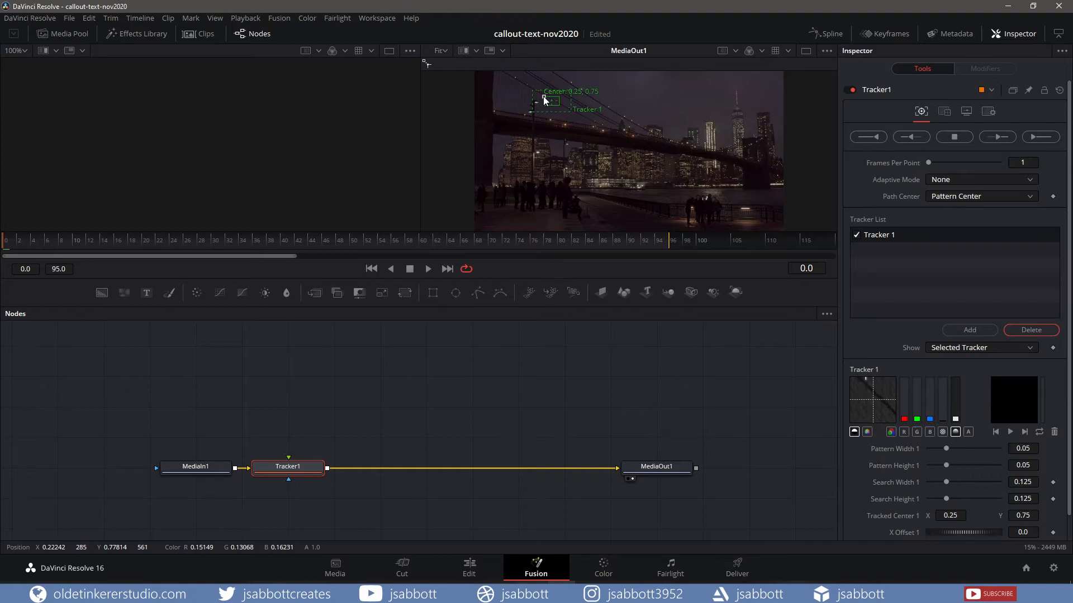
Place the tracker pattern on the bridge near the middle of the frame and track it forward through the whole clip
left_click_drag(543, 96, 635, 139)
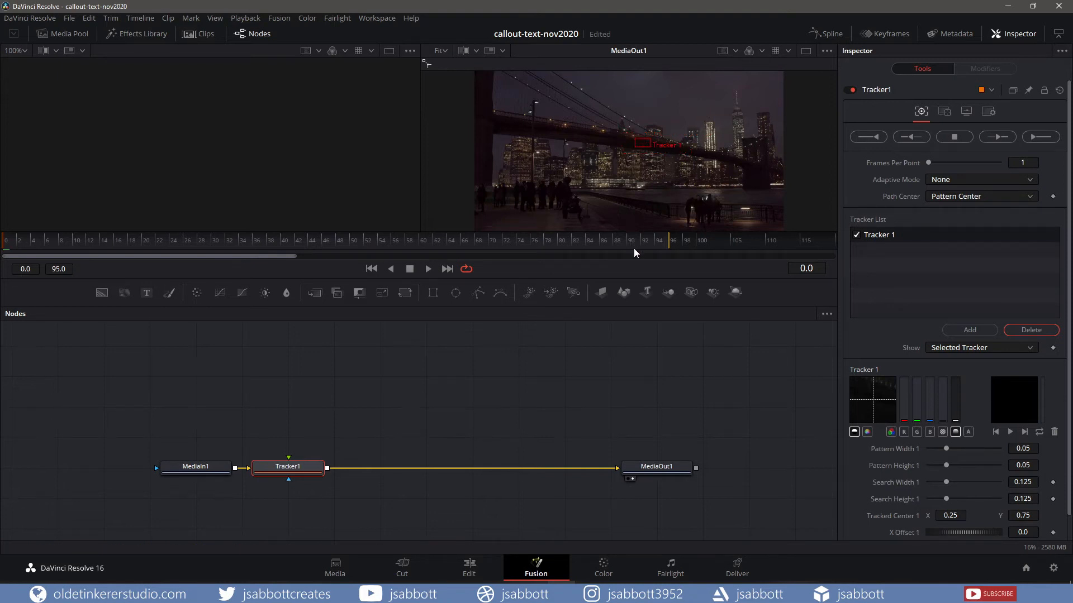
left_click(1039, 138)
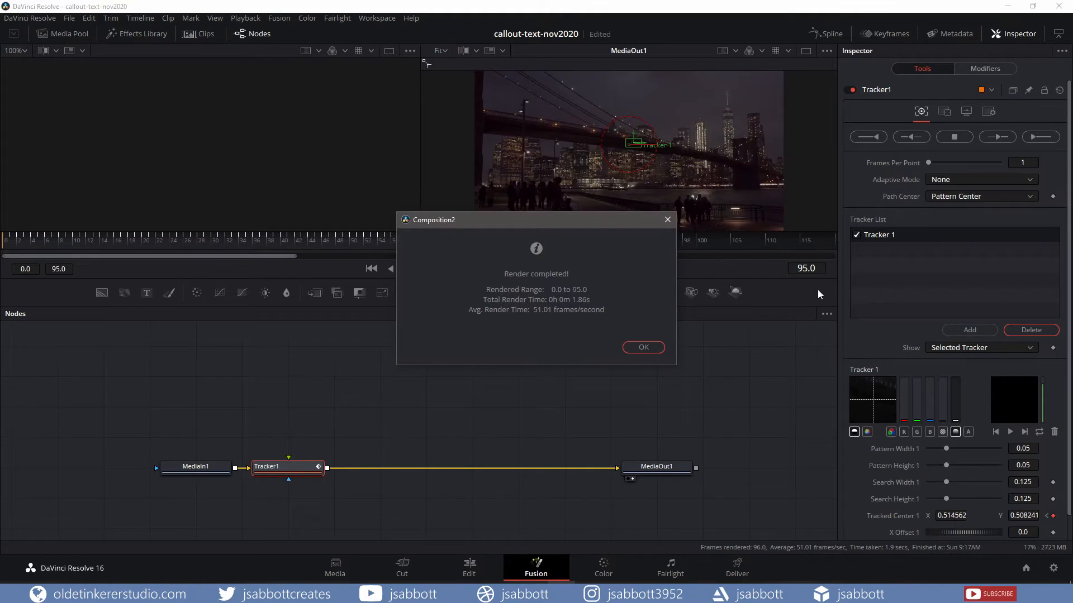
left_click(643, 347)
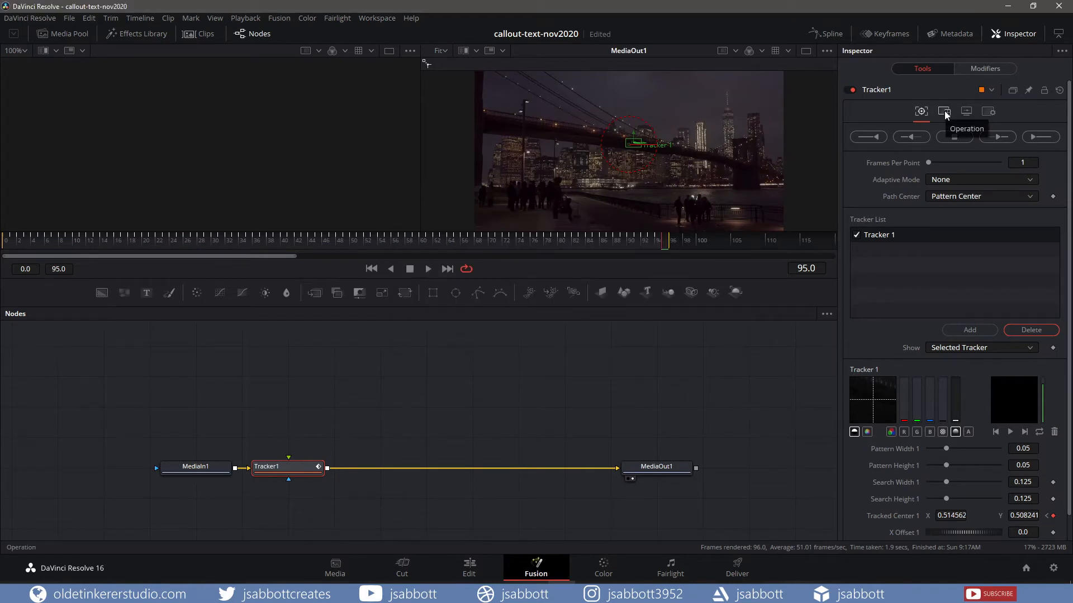
Set the tracker's operation to Match Move and save the project
left_click(945, 112)
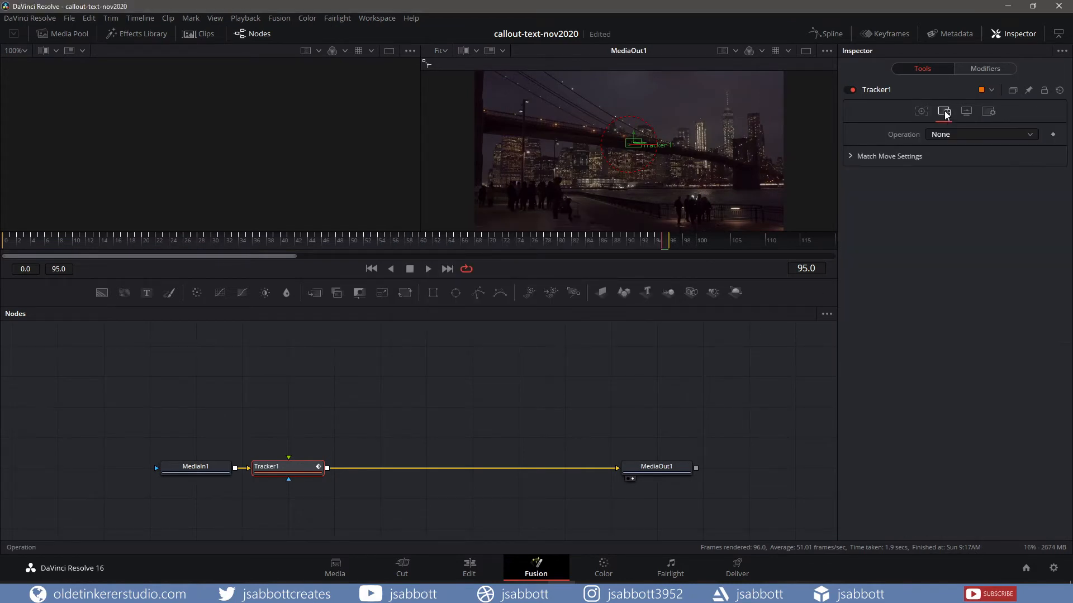
left_click(954, 133)
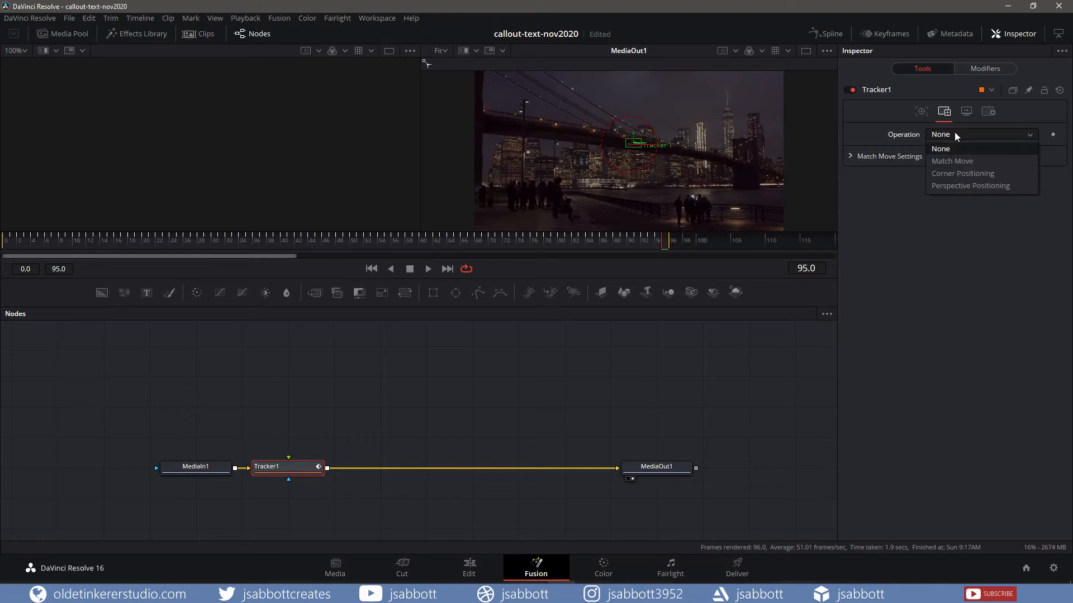
left_click(961, 161)
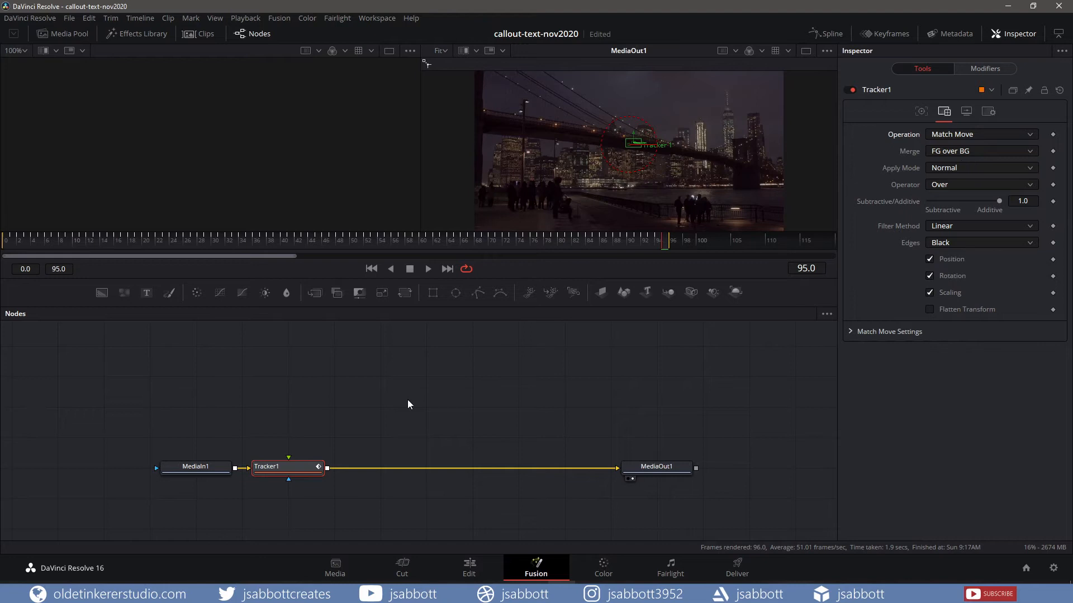
key("ctrl+s")
Add a solid white Background node above the tracker chain and show it in the empty viewer
left_click_drag(103, 294, 236, 369)
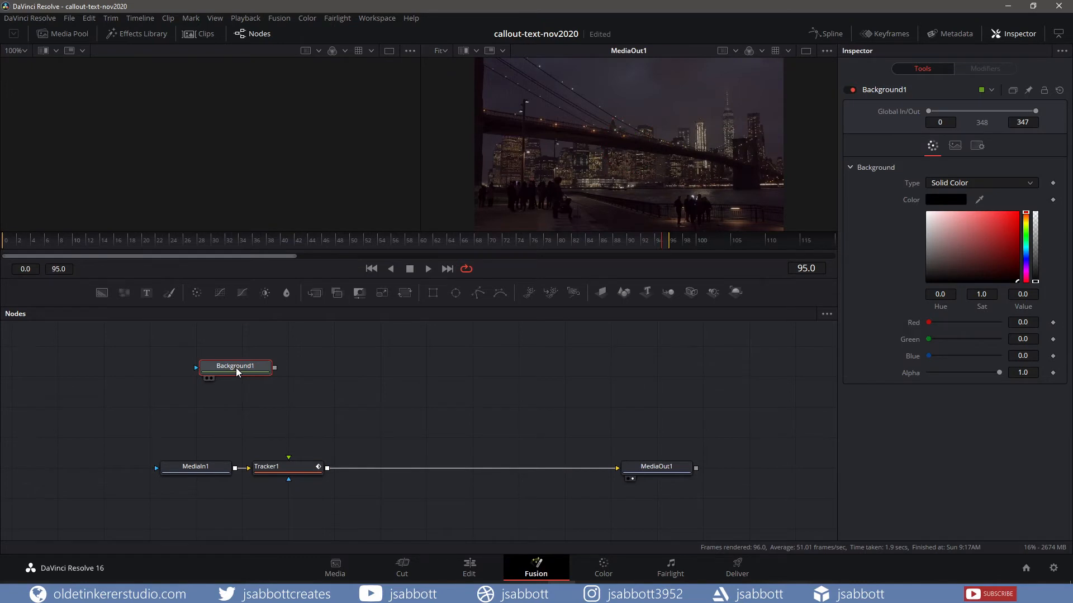
left_click_drag(942, 227, 919, 209)
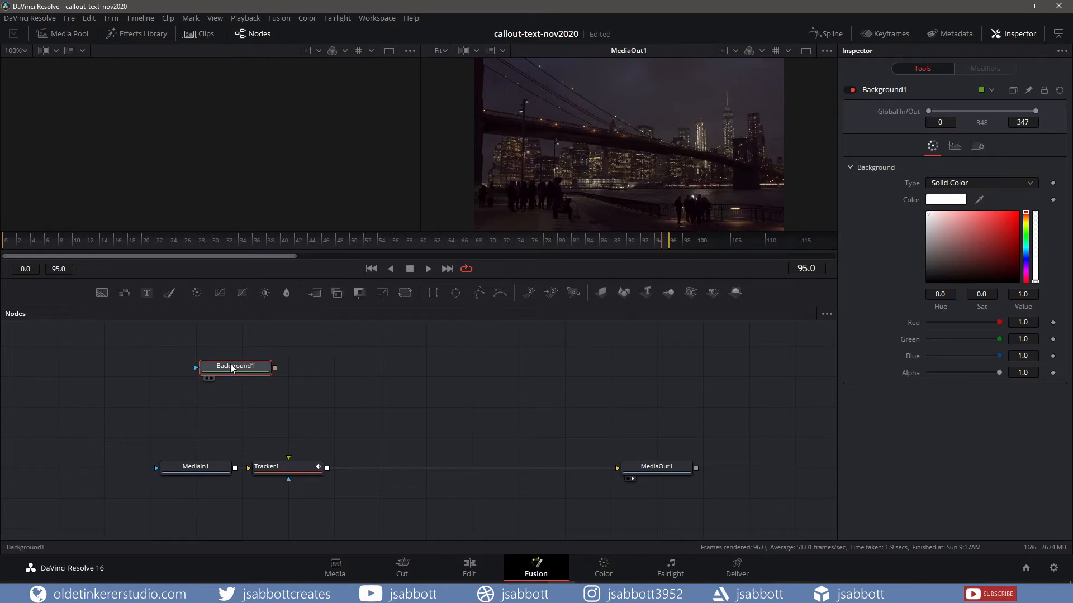
left_click_drag(234, 366, 234, 220)
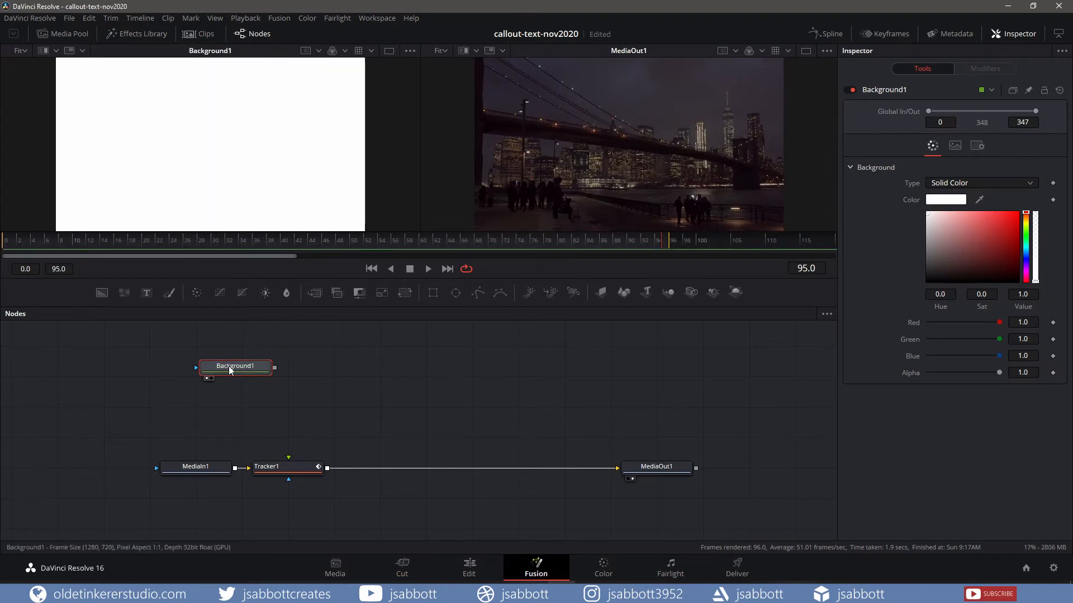
Rename the white Background node as circle
key("F2")
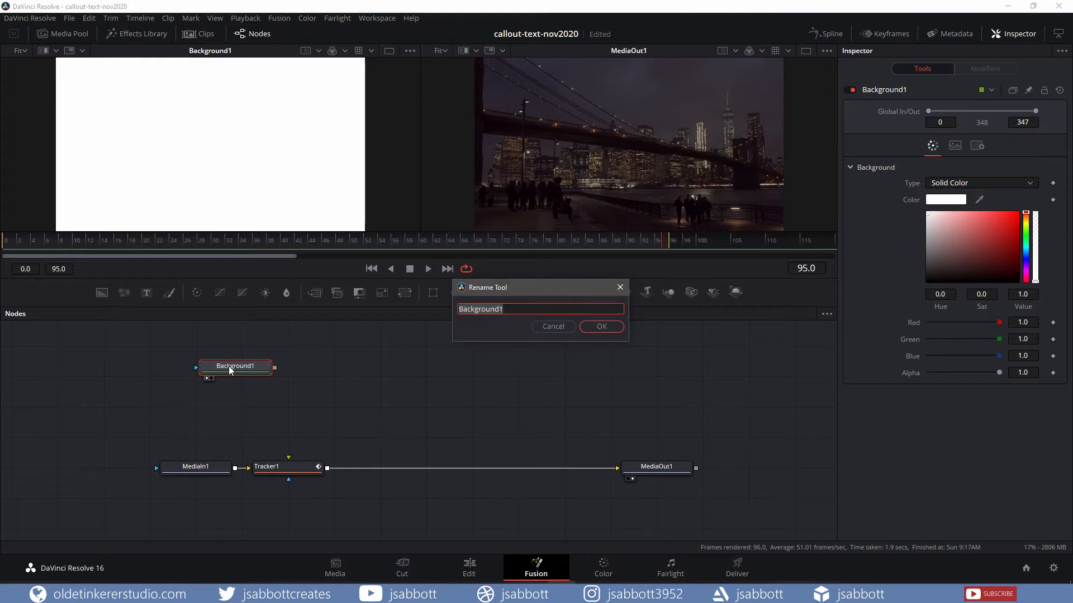
type("circle")
key("Return")
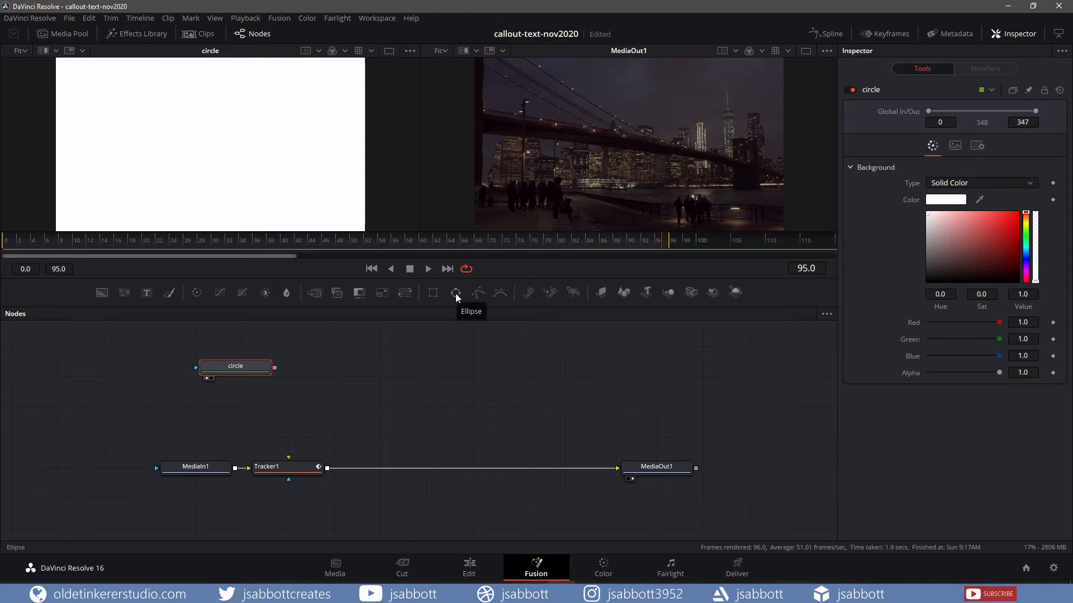
Mask the circle node with an Ellipse and set the ellipse's width and height to 0.015
left_click_drag(456, 293, 241, 409)
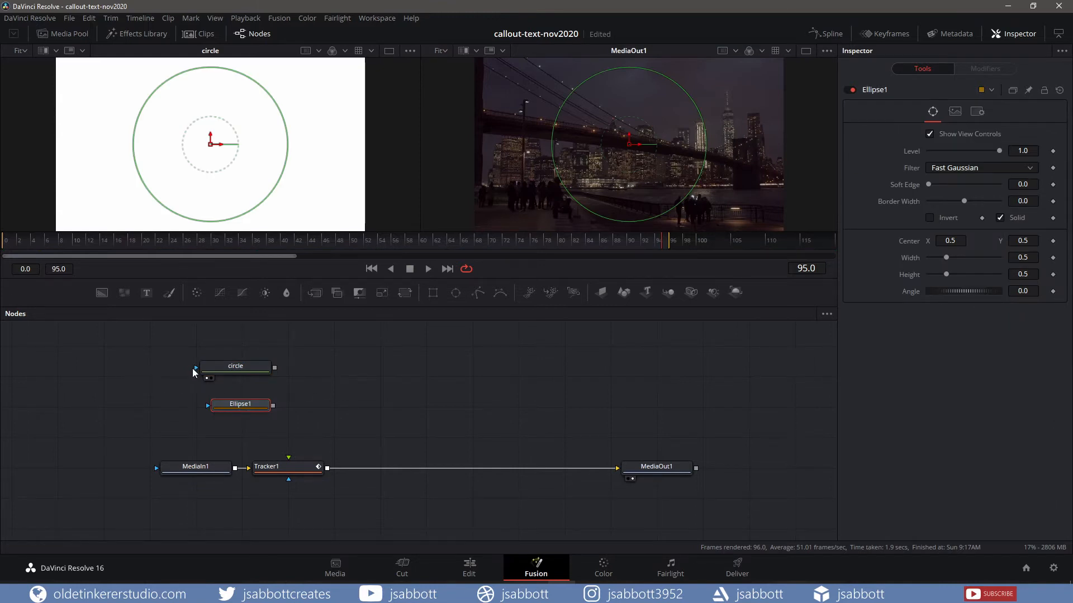
left_click_drag(196, 367, 233, 409)
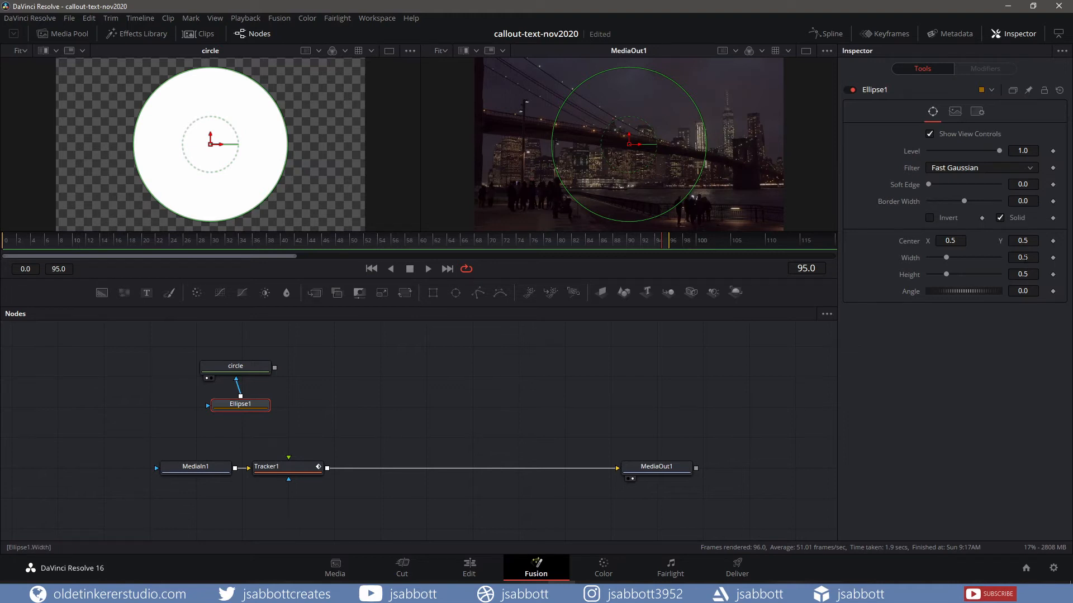
left_click(1024, 257)
type("01")
left_click(1023, 274)
type("01")
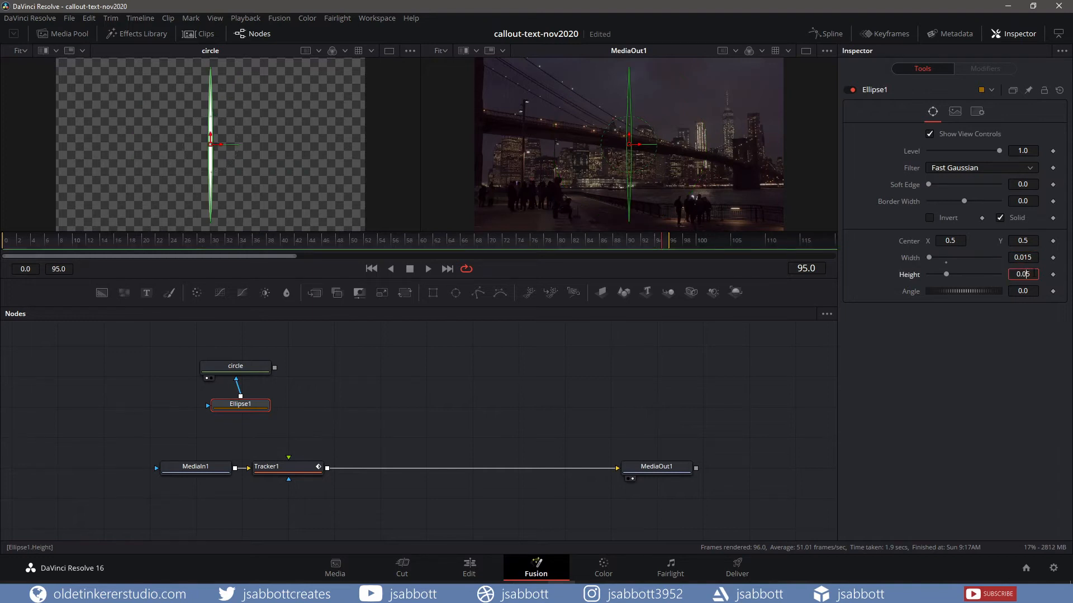
key("Tab")
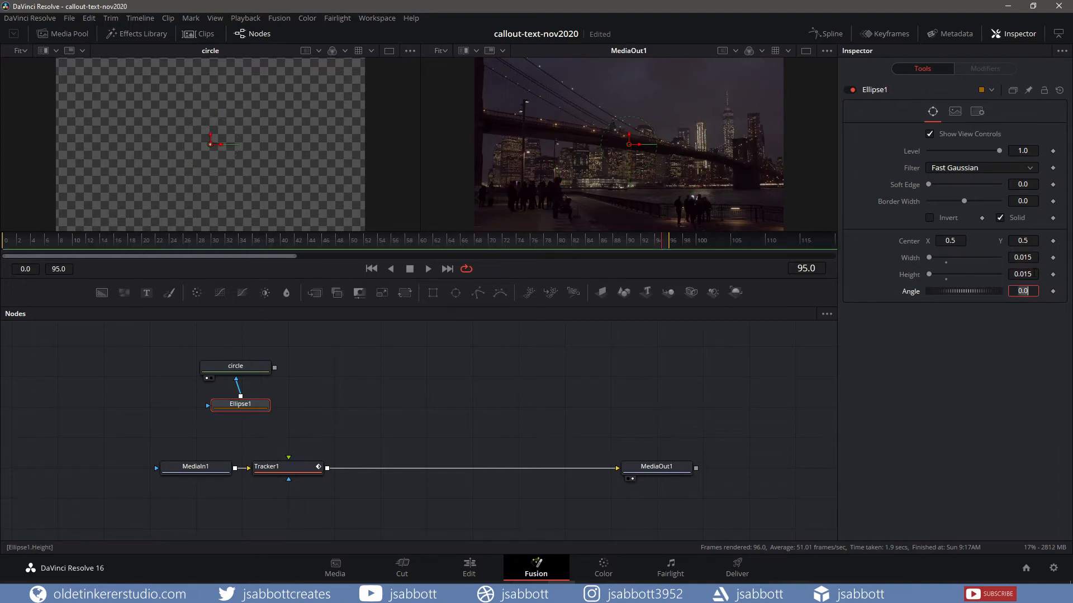
At frame 16, set the ellipse's width and height to 0 and keyframe both
left_click(114, 240)
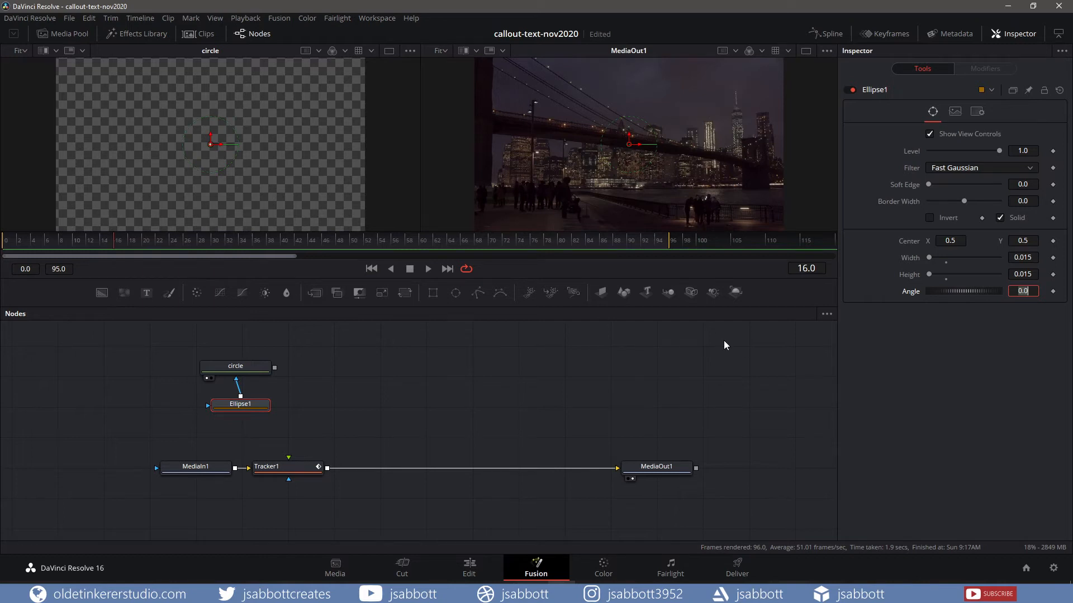
left_click(1023, 257)
type("0")
key("Return")
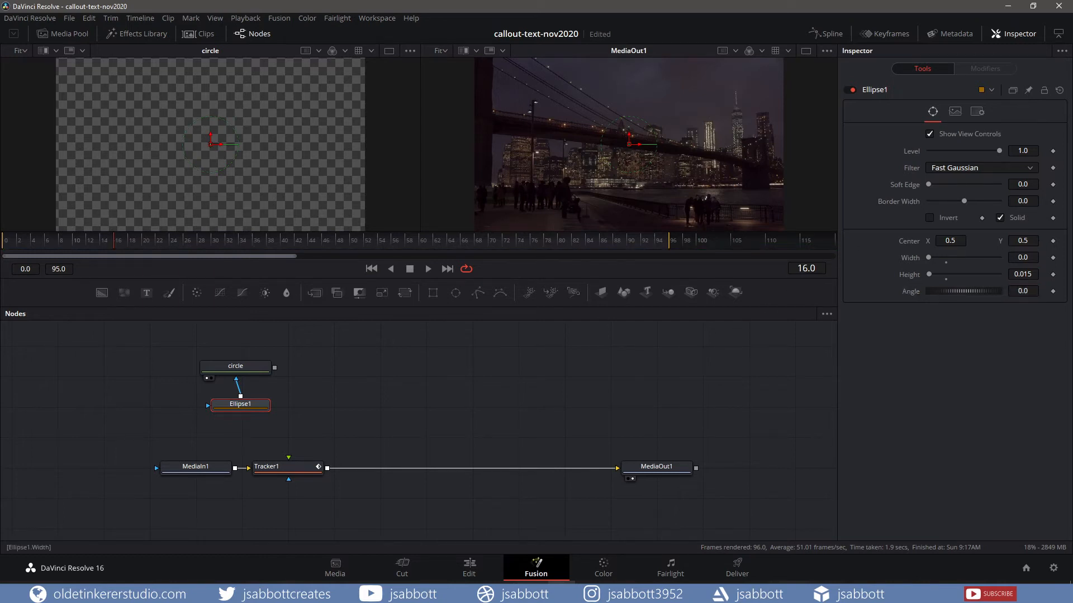
left_click(1033, 258)
left_click(1035, 274)
double_click(1033, 274)
type("0")
key("Tab")
left_click(1052, 257)
left_click(1053, 275)
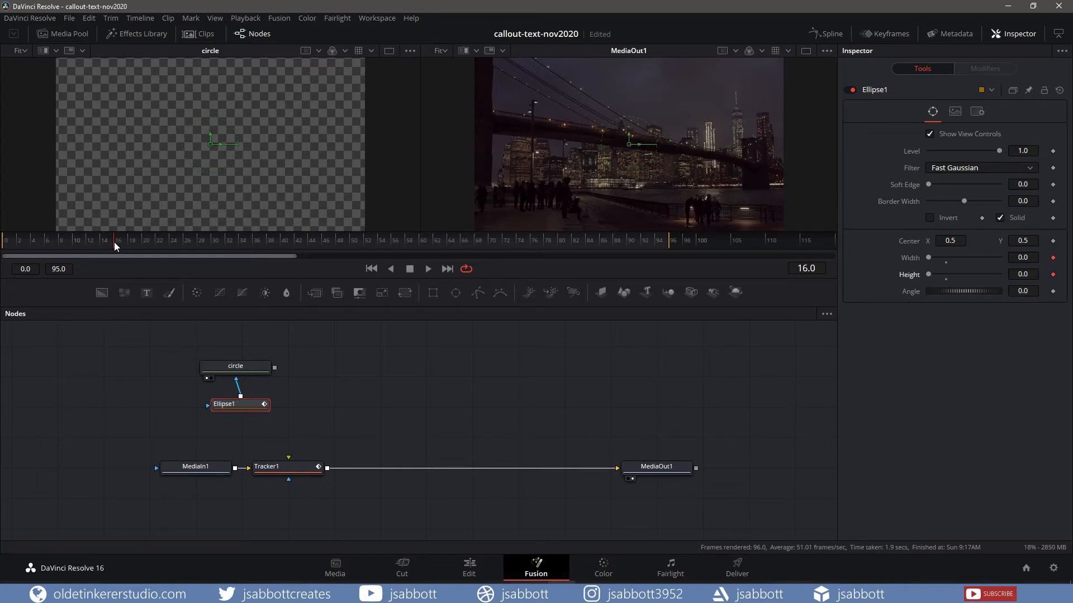
At frame 26, set the keyframed width and height of the ellipse to 0.015
left_click_drag(118, 242, 180, 244)
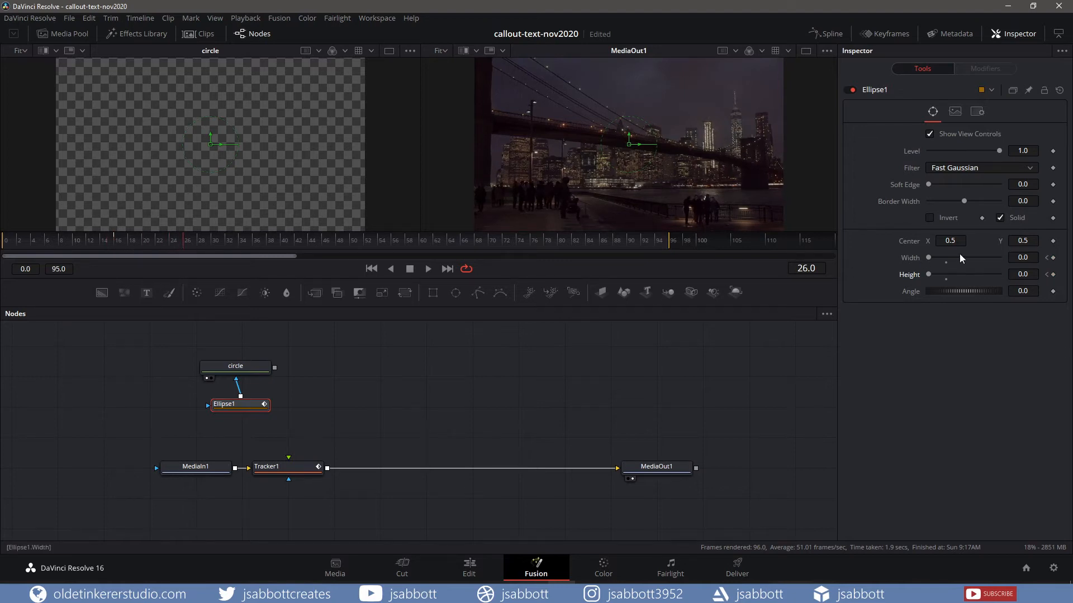
left_click(1022, 258)
type("0.015")
key("Tab")
type("0.015")
key("BackSpace")
key("BackSpace")
Add a second Background node beside the circle node and rename it as line
left_click_drag(100, 293, 359, 370)
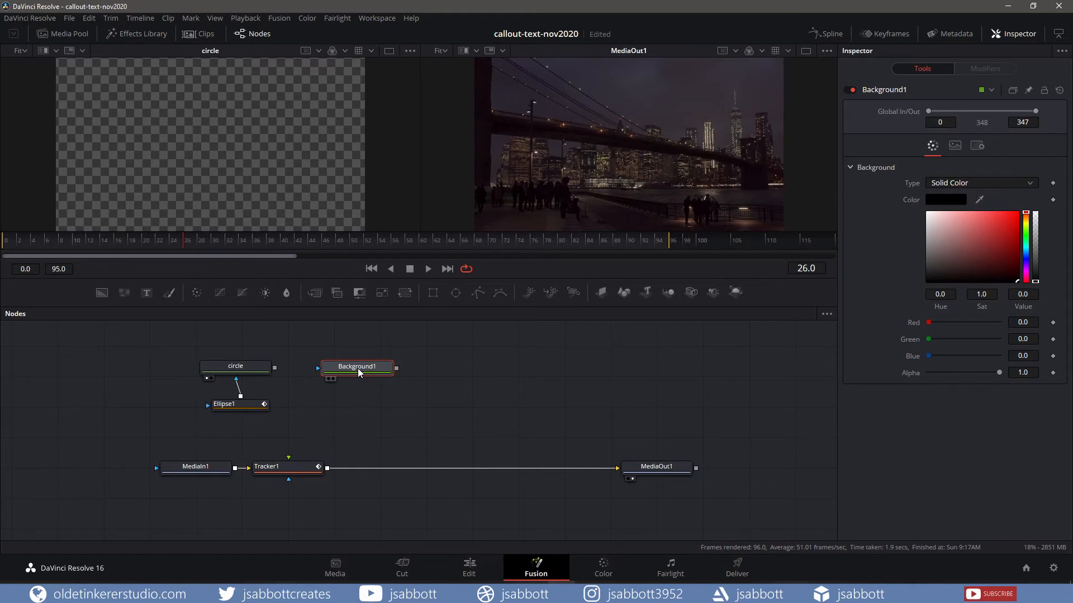
key("F2")
key("BackSpace")
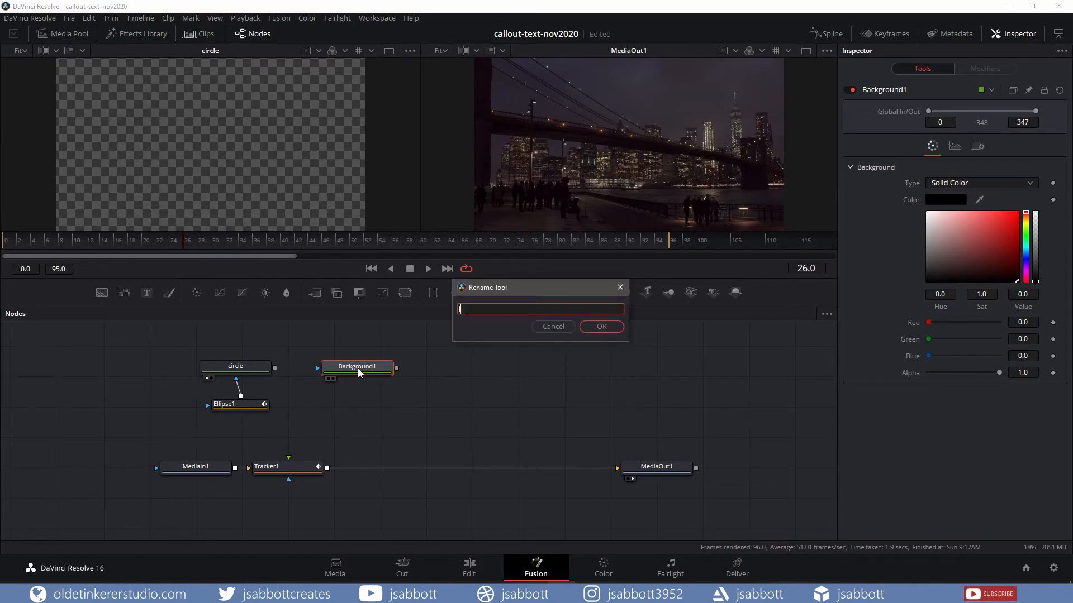
type("line")
key("Return")
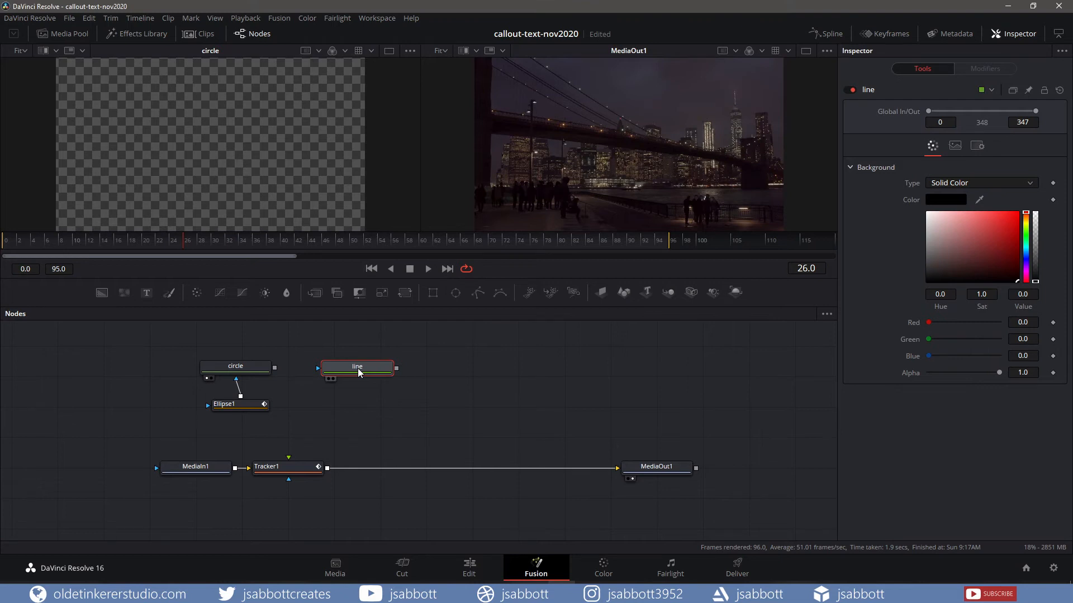
Attach a Mask Paint node to the line node and place it below that node
key("shift+space")
type("mas")
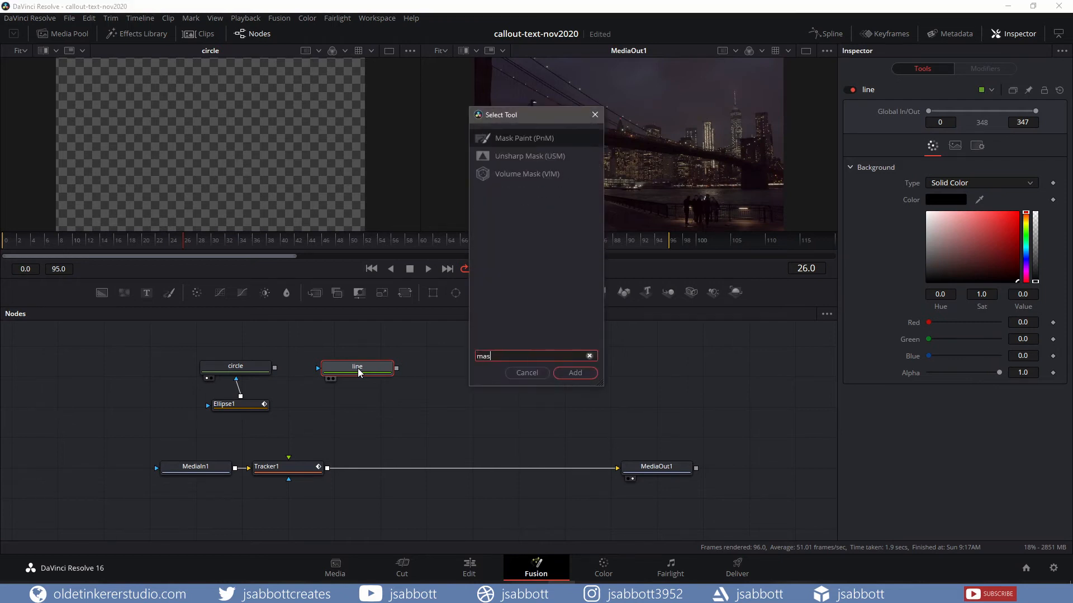
type("k")
left_click(574, 374)
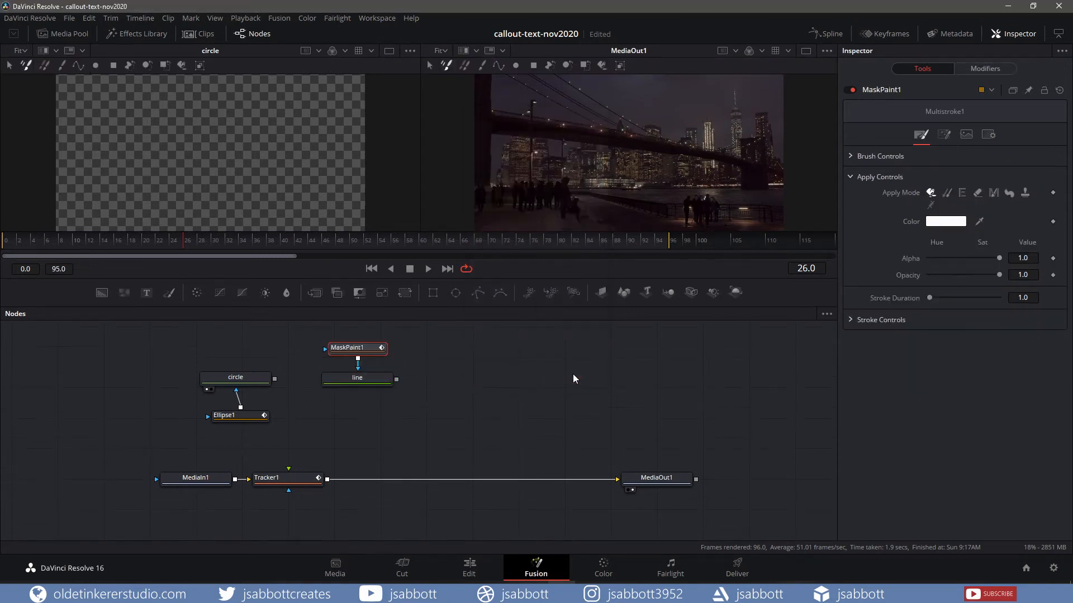
left_click_drag(375, 350, 359, 417)
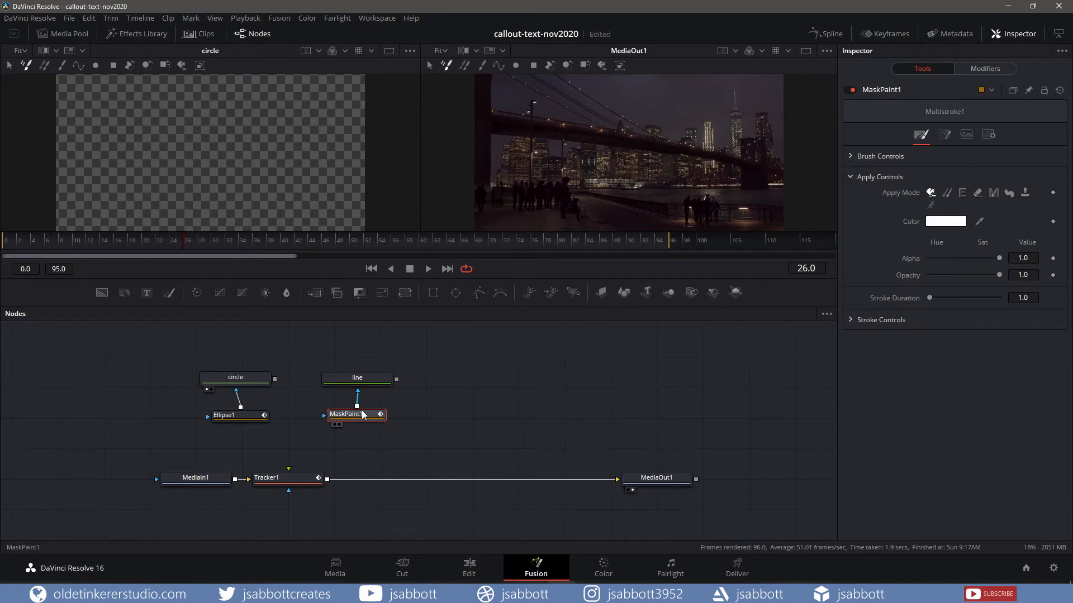
Draw a polyline stroke from the frame's centre diagonally up to the right, continuing horizontally toward the right side of the frame
left_click(497, 66)
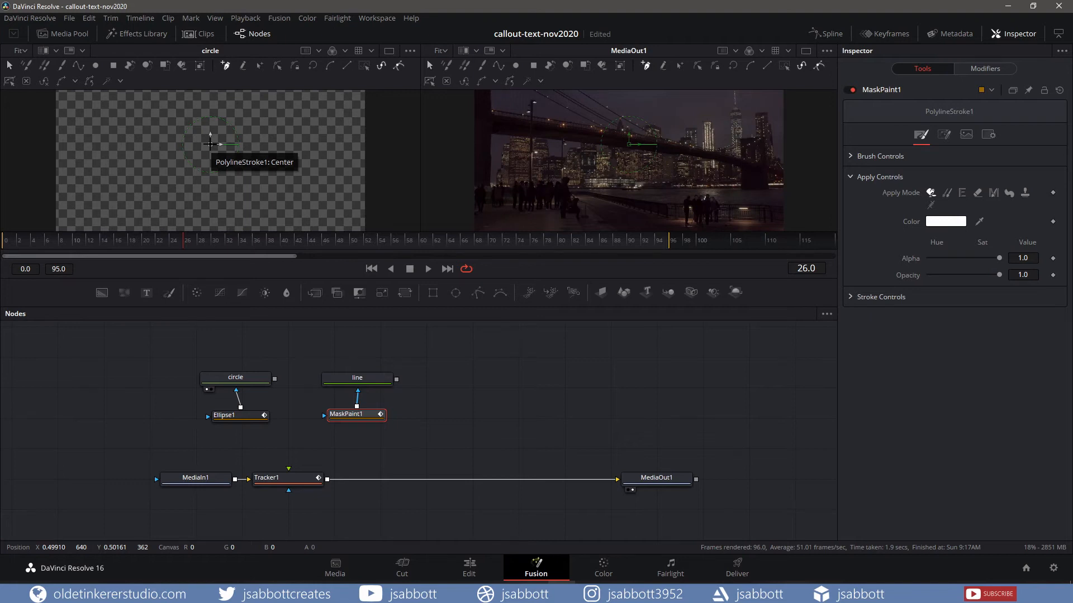
left_click(211, 143)
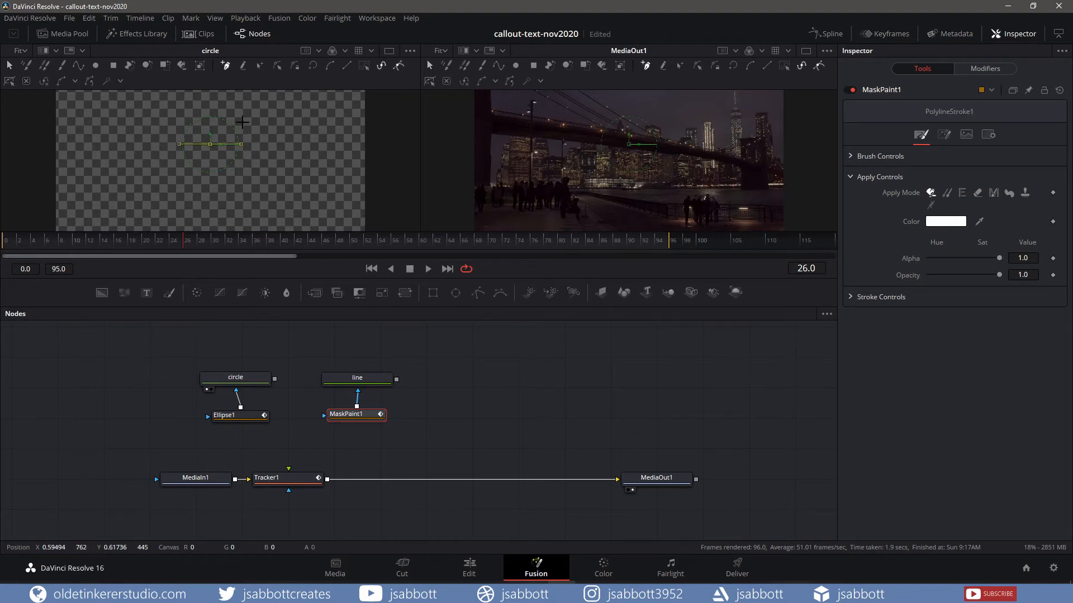
left_click(237, 118)
left_click(318, 117)
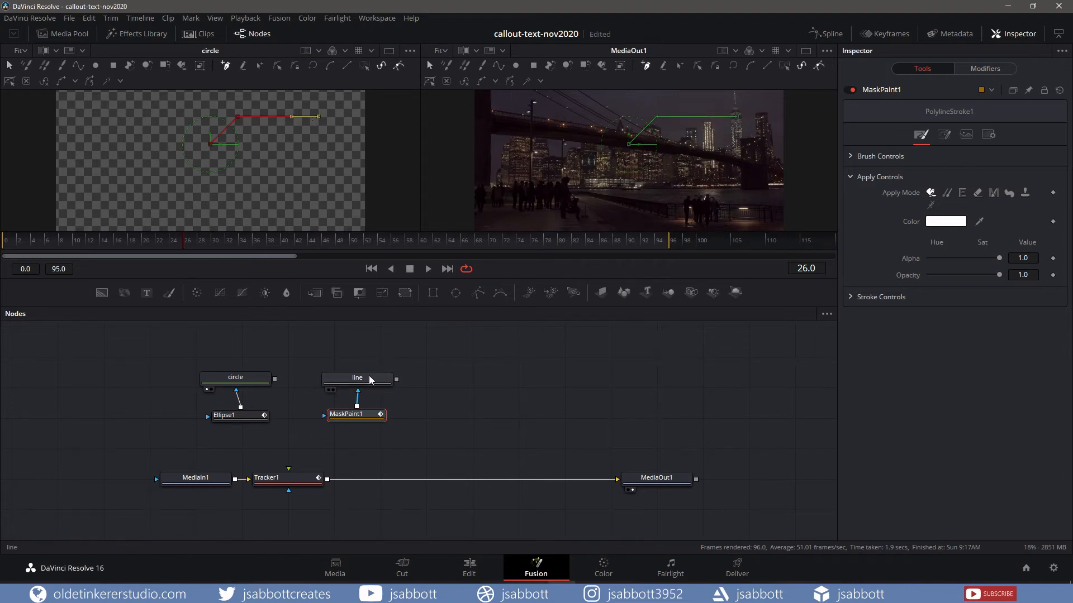
Show the line node in the second viewer and set its background color to white
left_click_drag(368, 382, 574, 162)
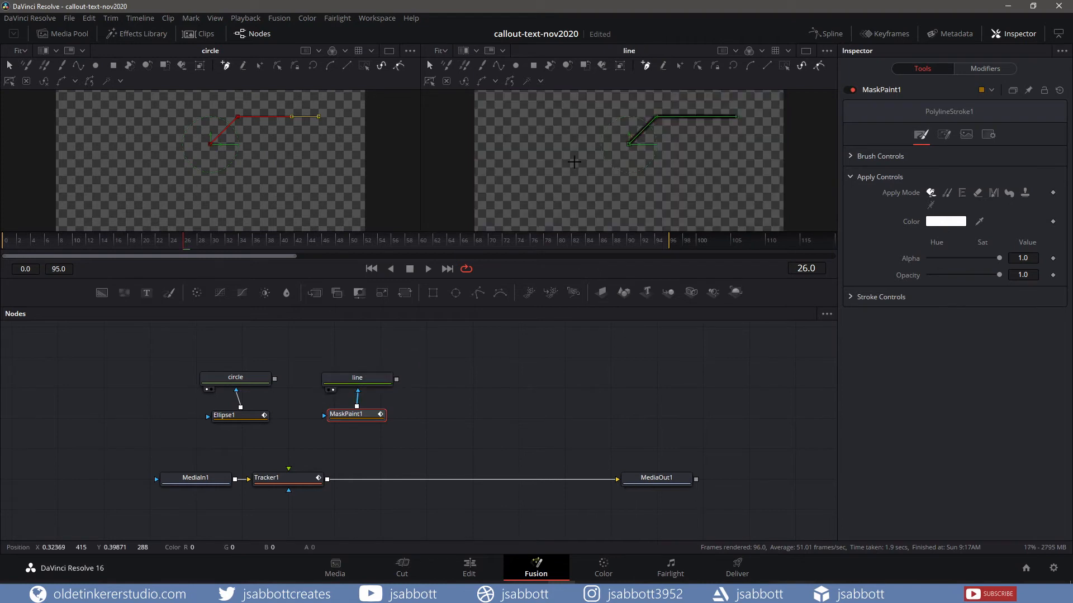
left_click(357, 378)
left_click_drag(950, 228, 923, 214)
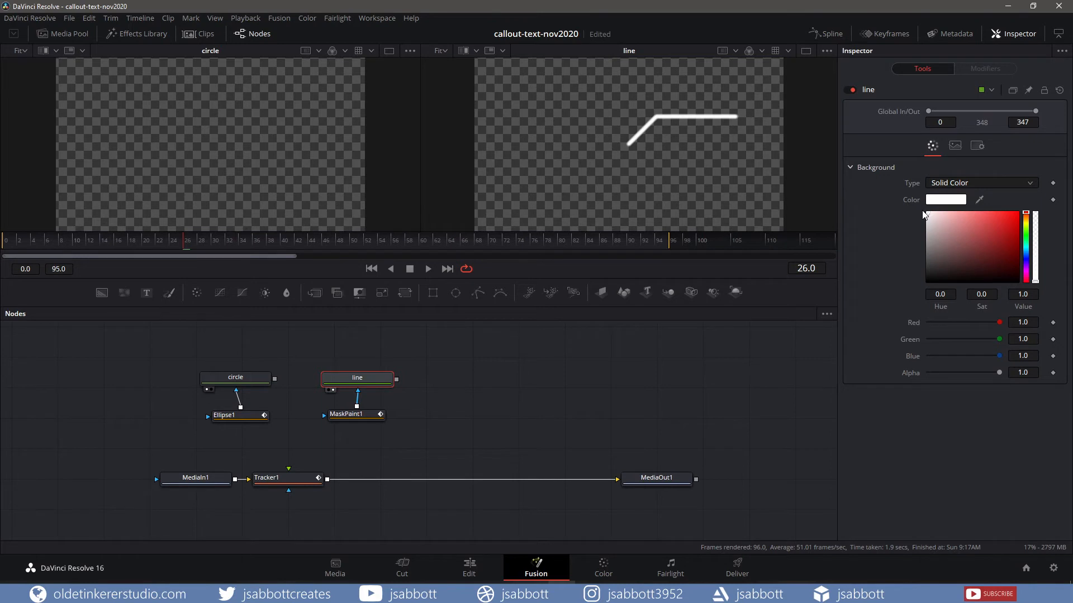
Set the Mask Paint stroke's brush softness to 0.001 and its size to 0.004
left_click(361, 415)
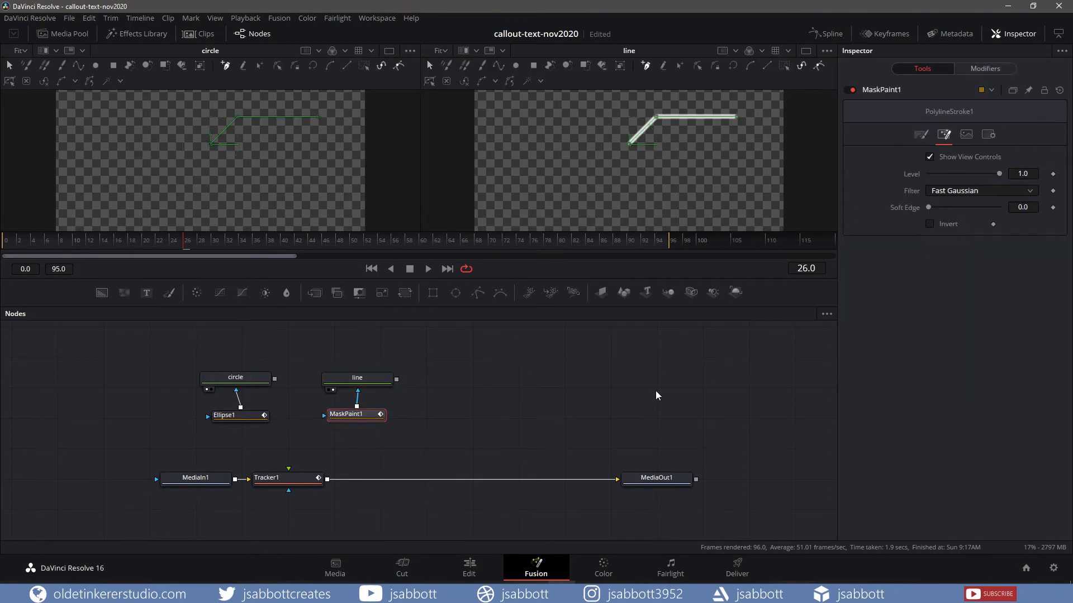
left_click(922, 135)
left_click(851, 156)
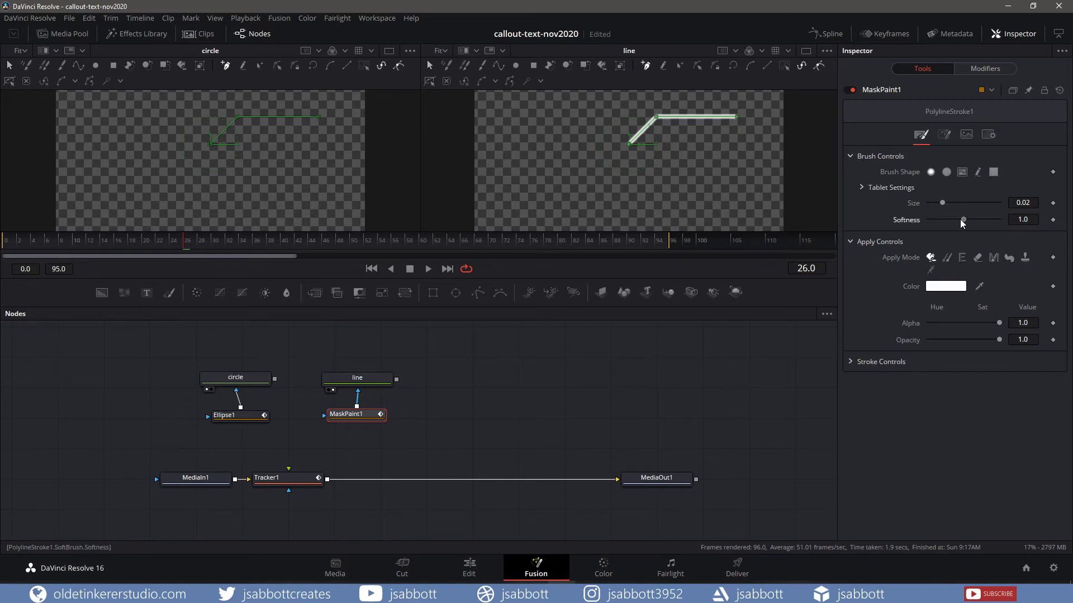
left_click_drag(960, 219, 892, 219)
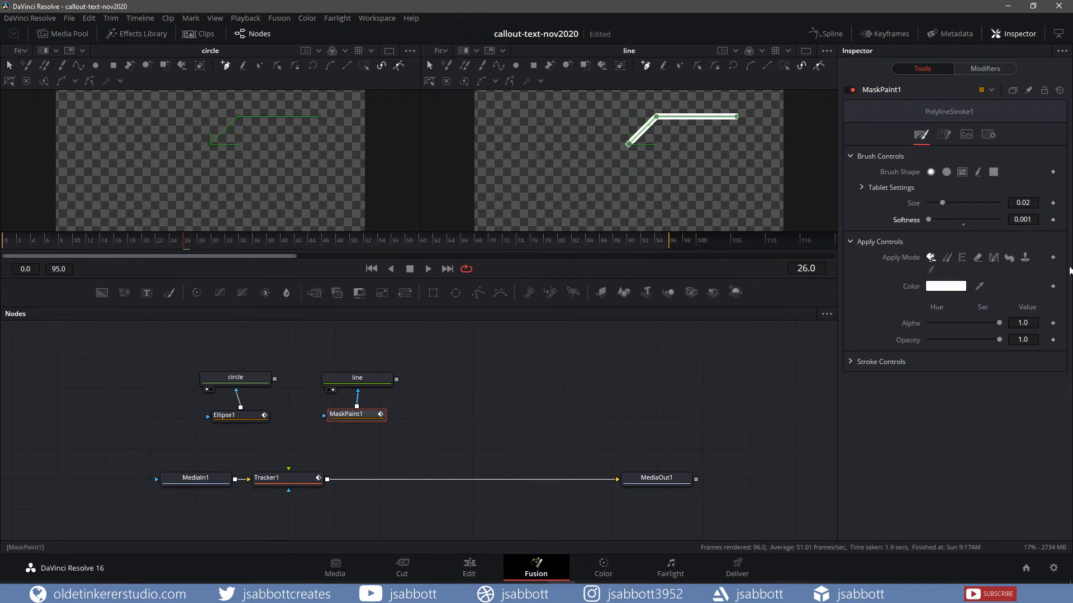
left_click(1023, 202)
type("0.004")
key("Tab")
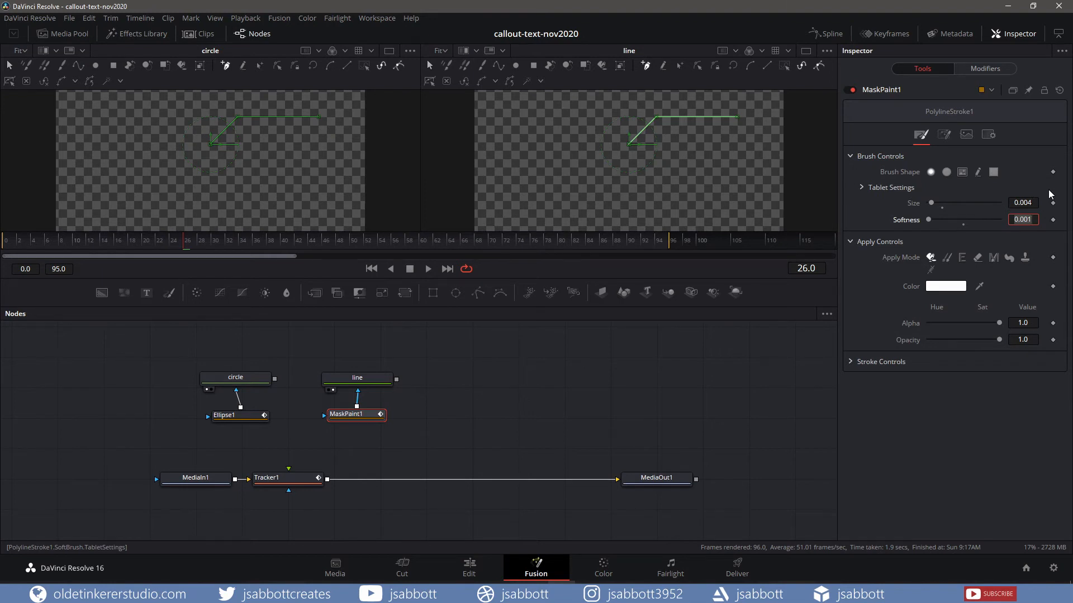
Keyframe the stroke's Write On end at 0 on frame 27 and 1.0 on frame 37, and play the animation
left_click(852, 362)
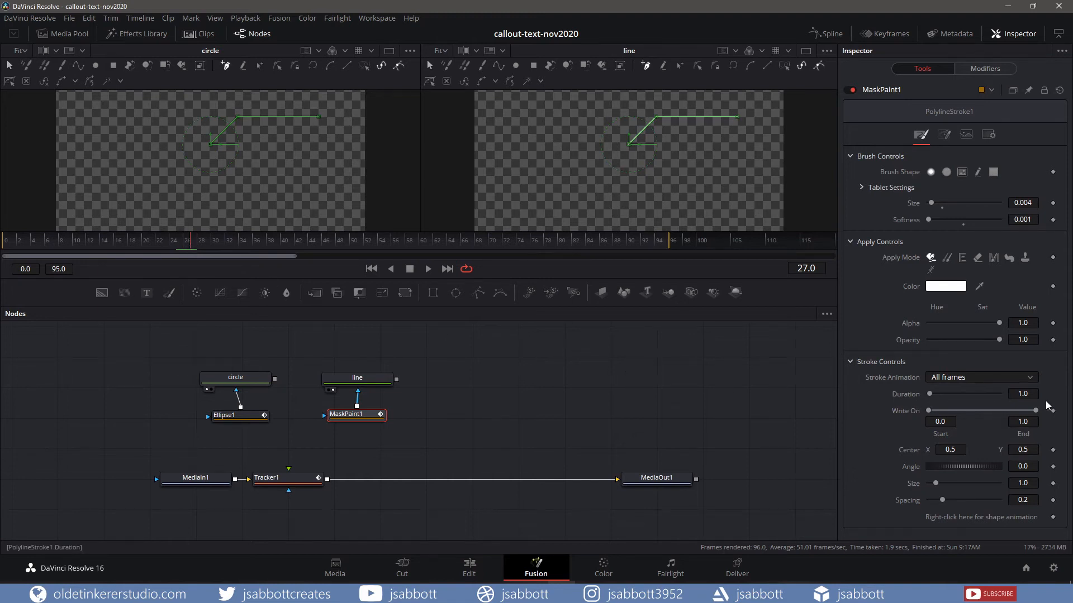
left_click_drag(1034, 410, 934, 411)
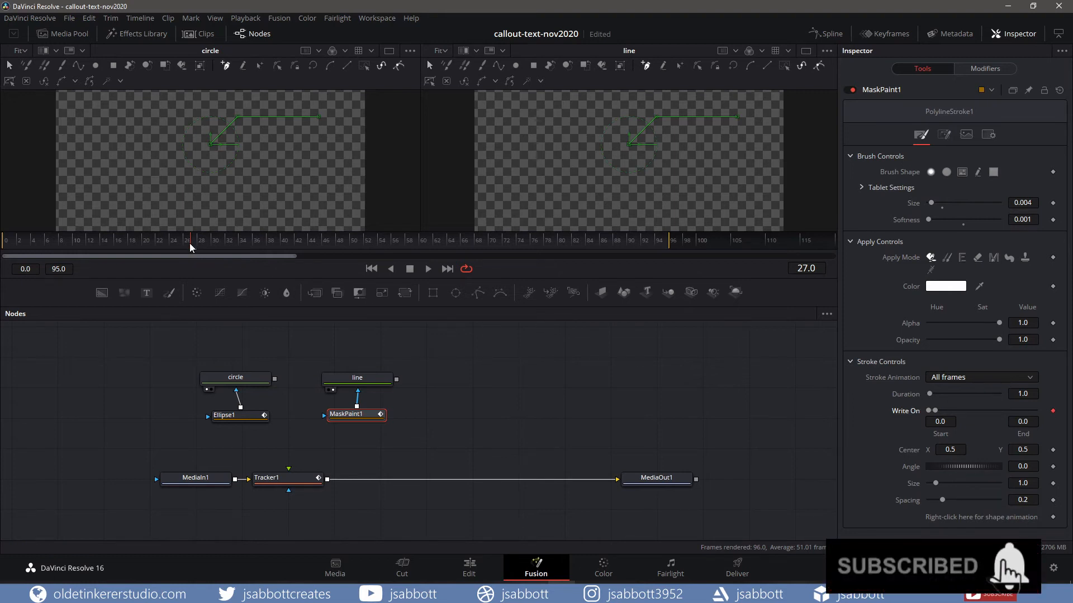
left_click_drag(190, 243, 236, 243)
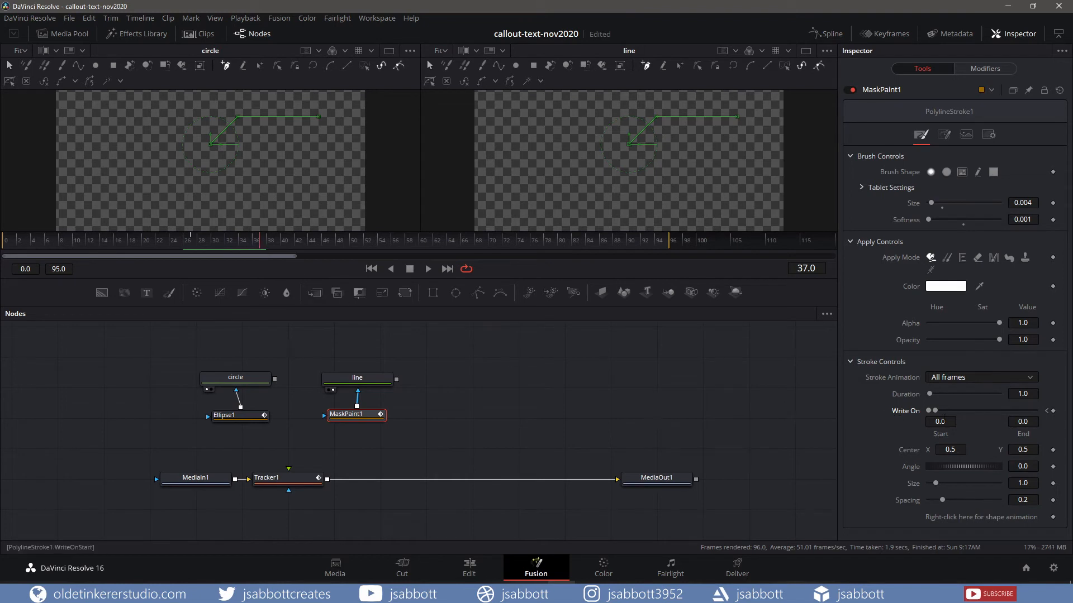
left_click_drag(936, 410, 1043, 413)
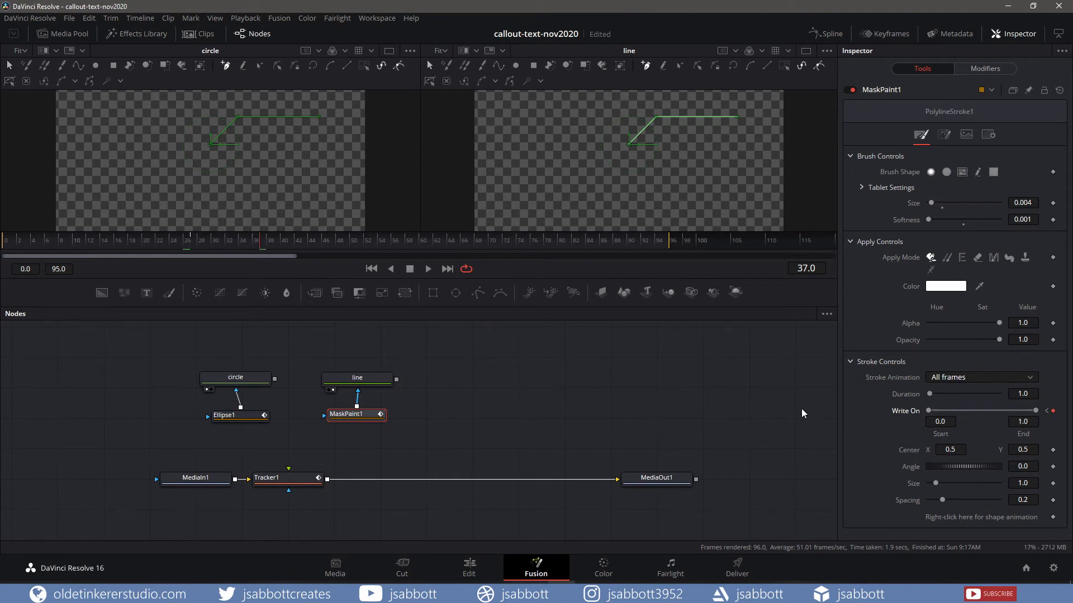
key("space")
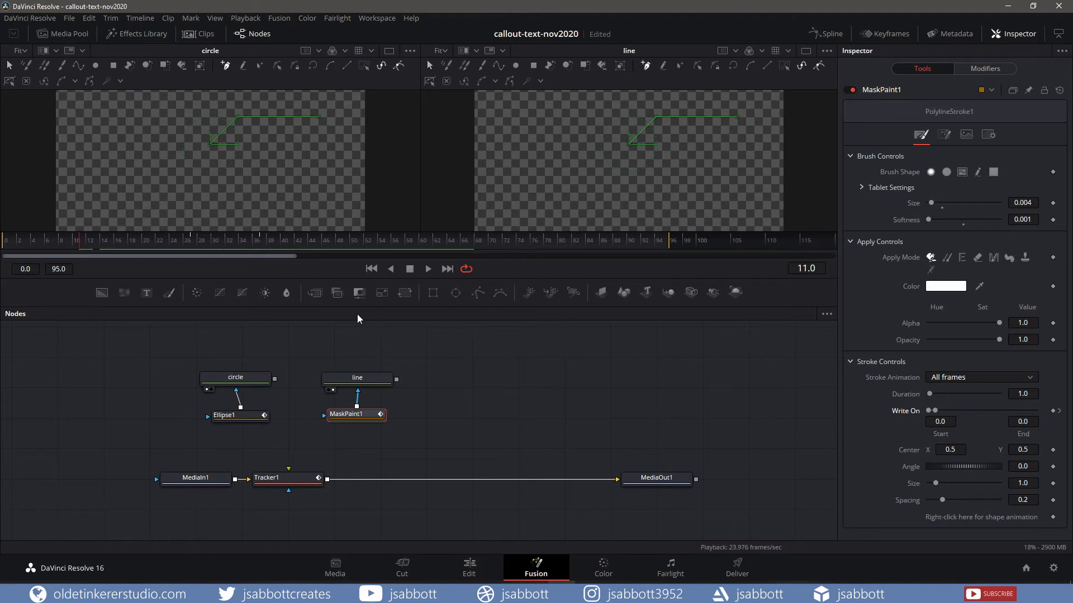
Add a Text node shown in the second viewer, reading "Brooklyn Bridge" in the Myanmar Text font
left_click_drag(147, 293, 572, 176)
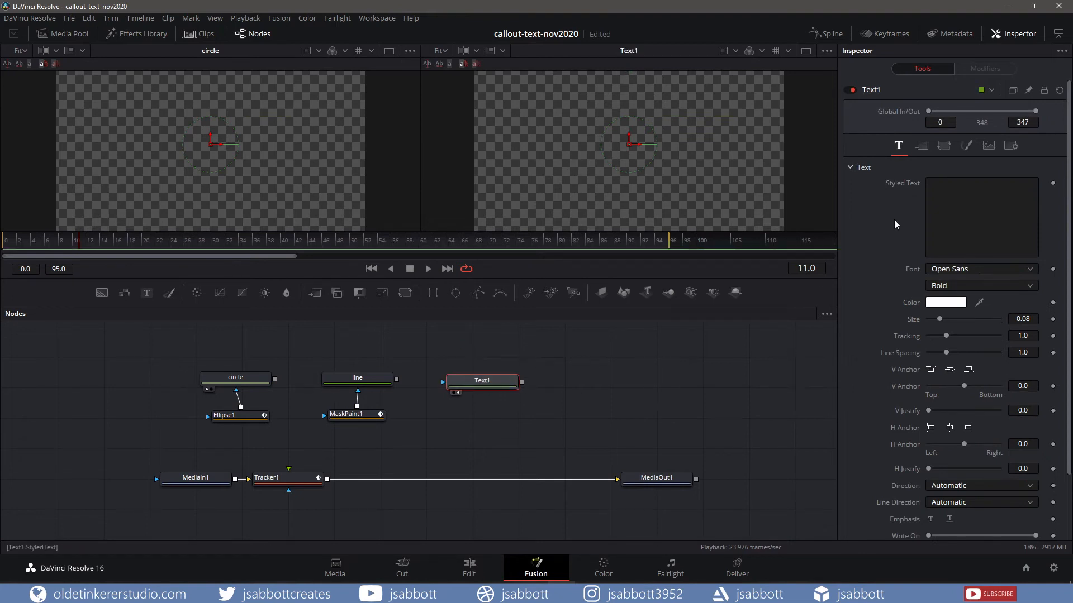
left_click(946, 184)
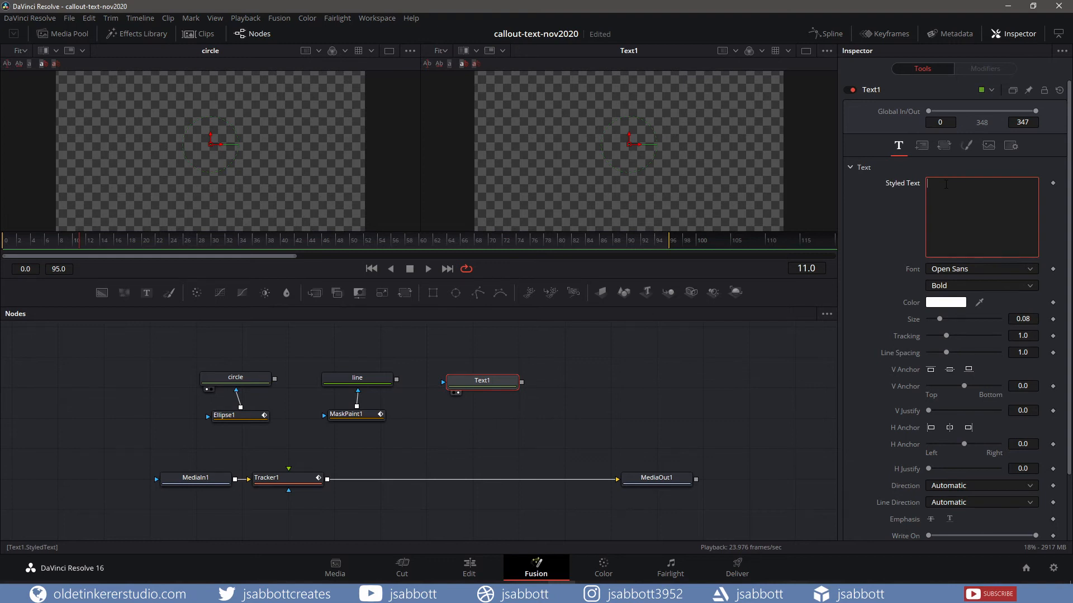
type("Brookl")
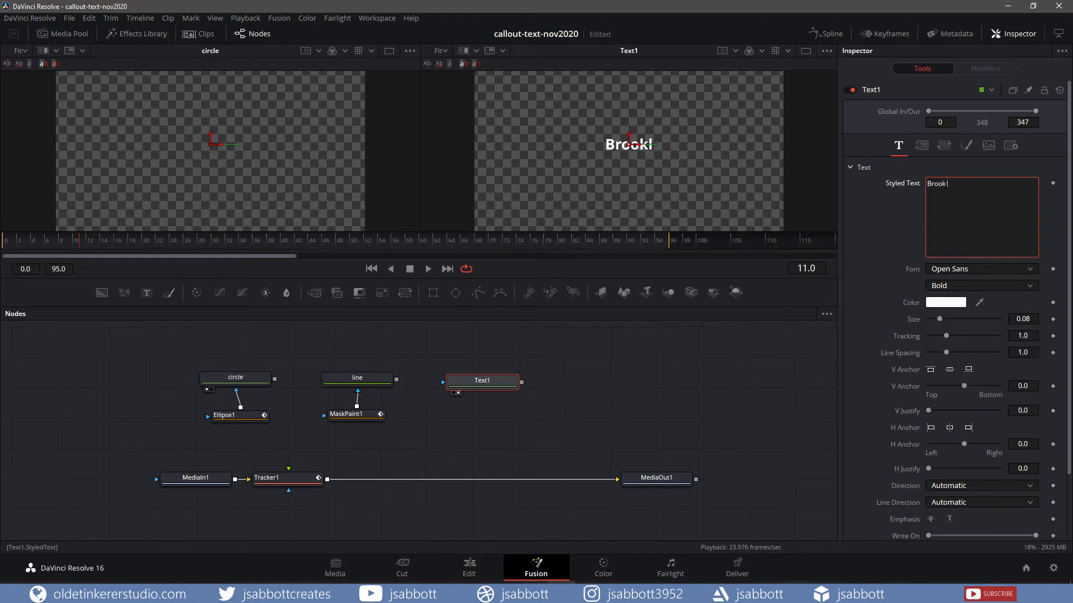
type("yn Bridge")
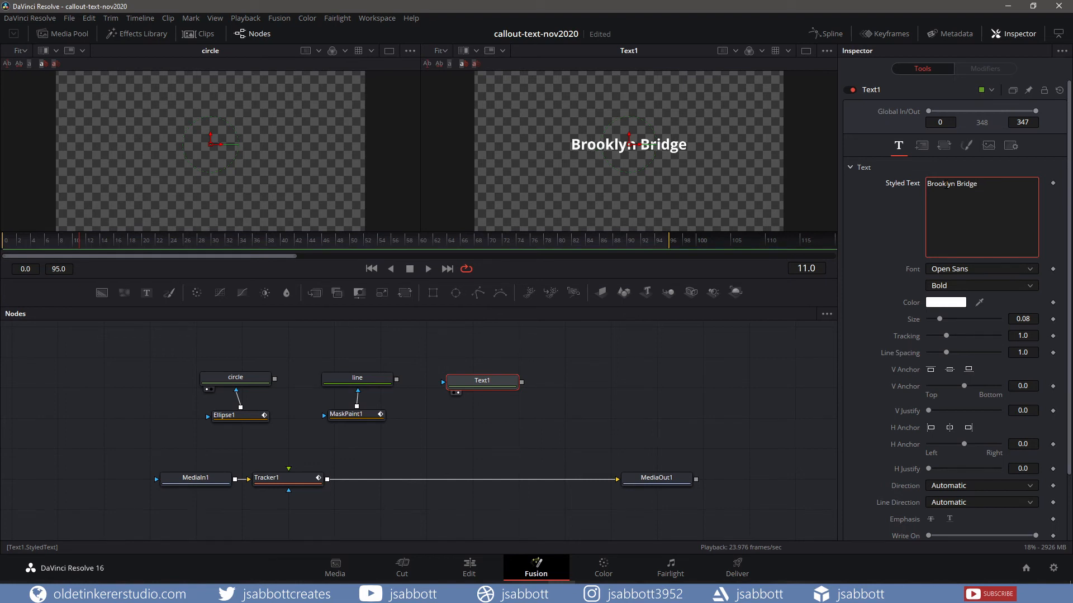
left_click(1029, 269)
left_click(984, 296)
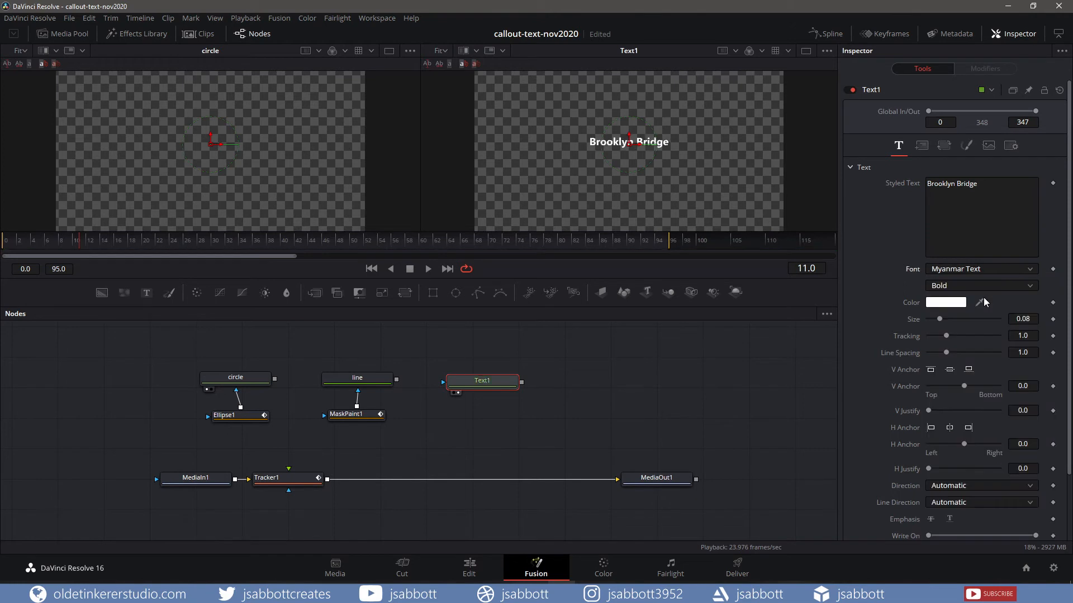
Show the line node in the first viewer and go to frame 37 for the fully drawn line
left_click(352, 379)
key("1")
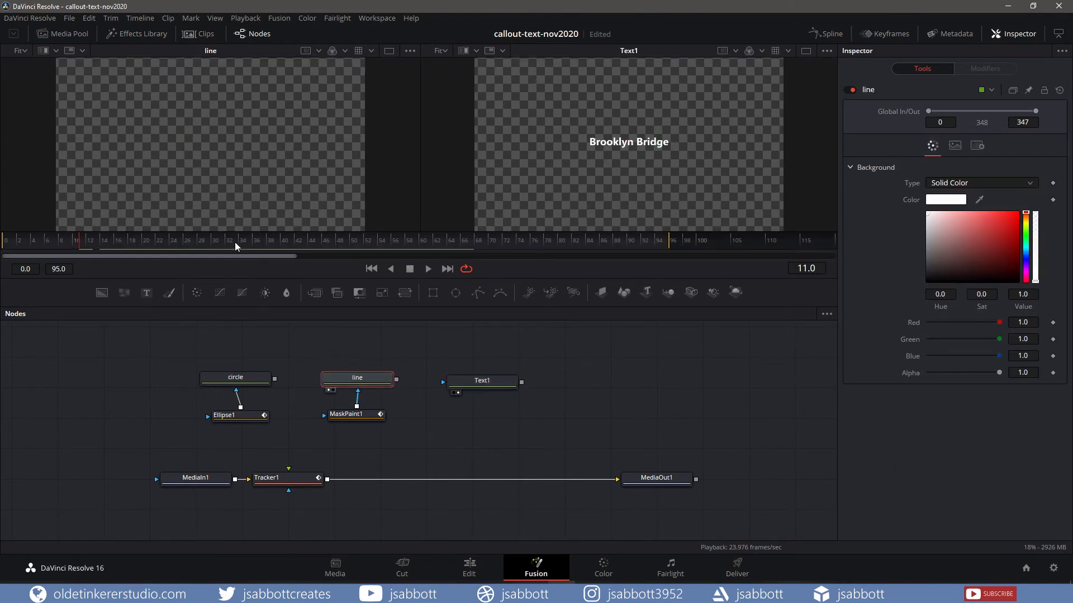
left_click_drag(81, 244, 265, 249)
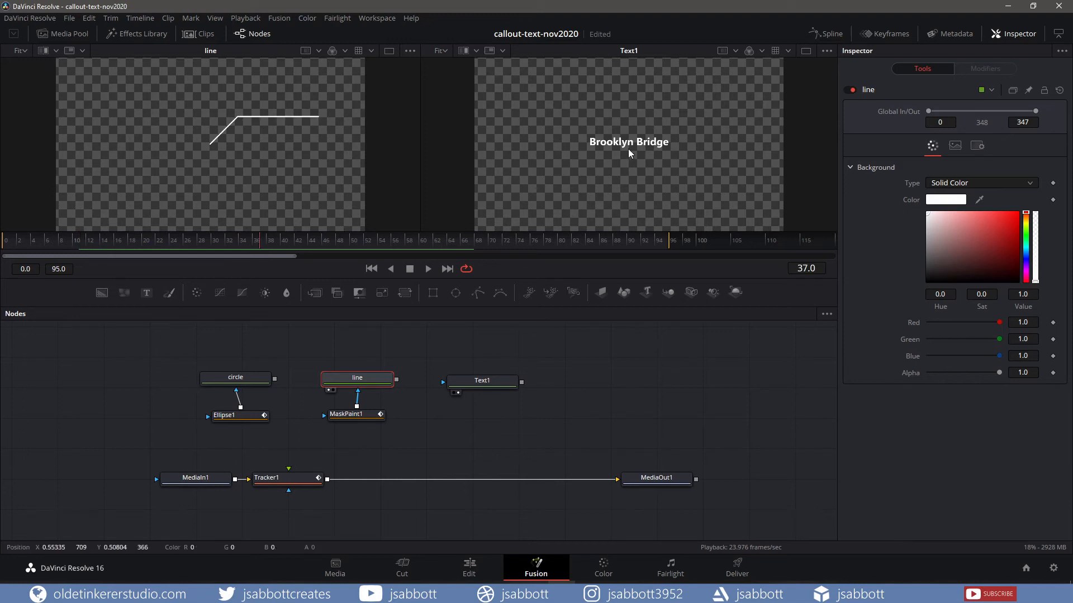
Move the "Brooklyn Bridge" text so it sits just above the horizontal part of the line
left_click(479, 385)
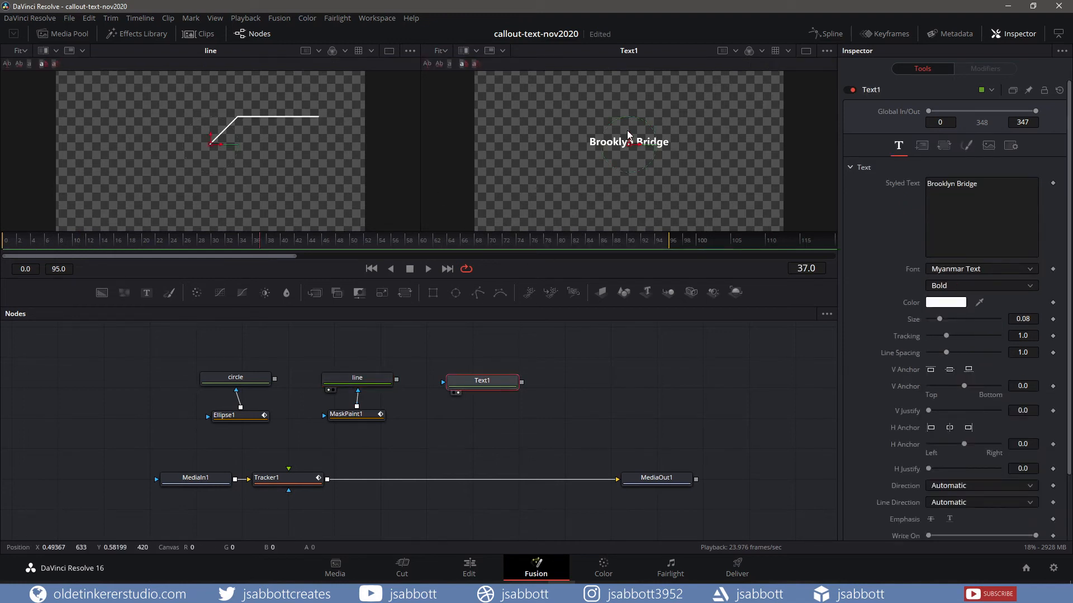
left_click_drag(630, 132, 681, 108)
left_click_drag(702, 108, 704, 108)
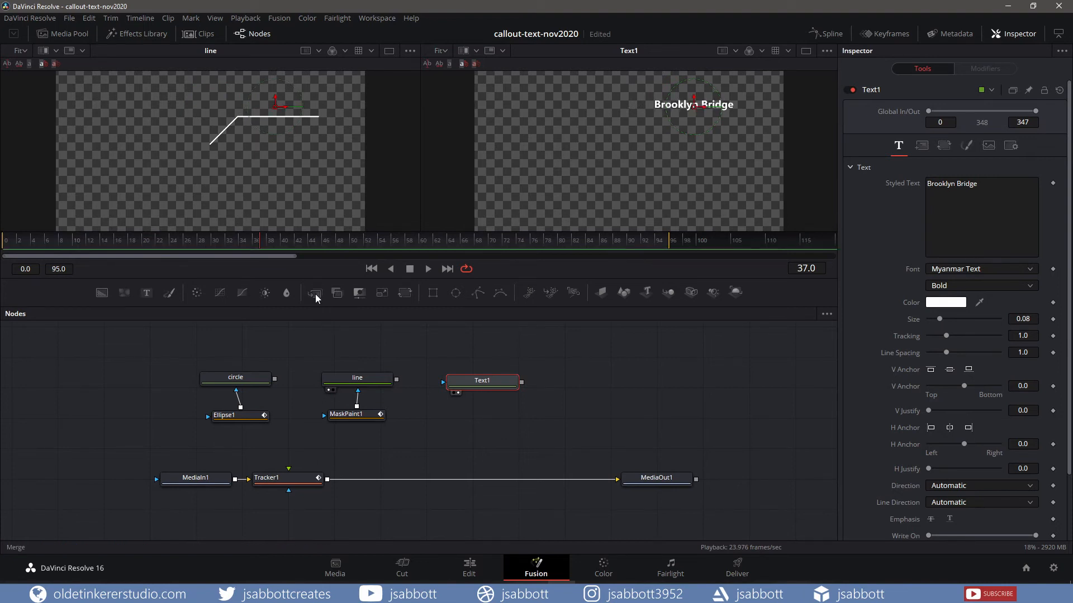
Add a Merge node with the line node as background and the Text node as foreground, and show it in the first viewer
left_click_drag(315, 294, 426, 449)
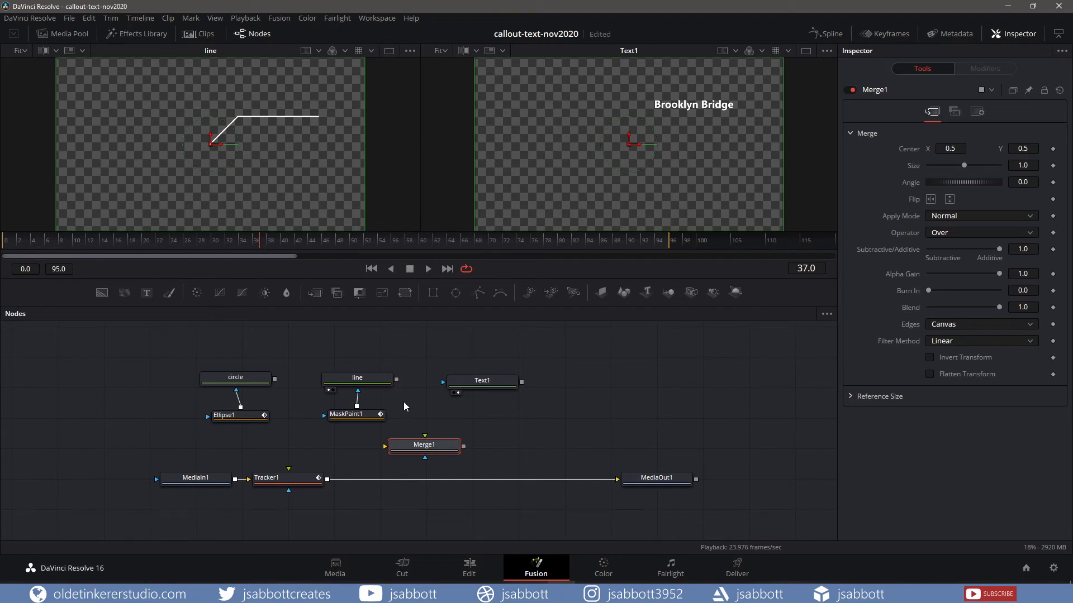
left_click_drag(397, 381, 386, 448)
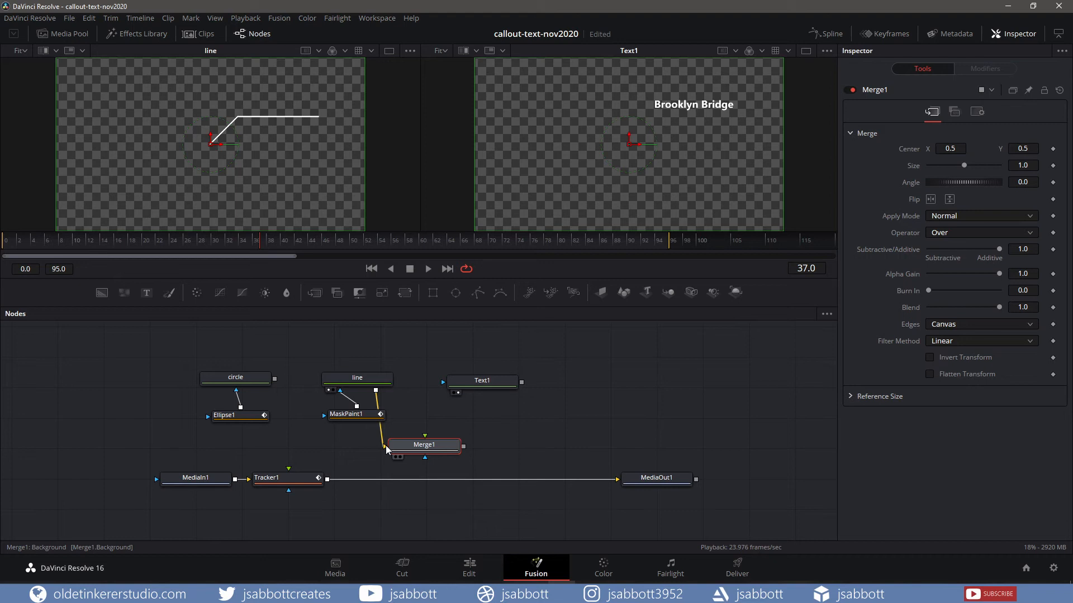
left_click(530, 403)
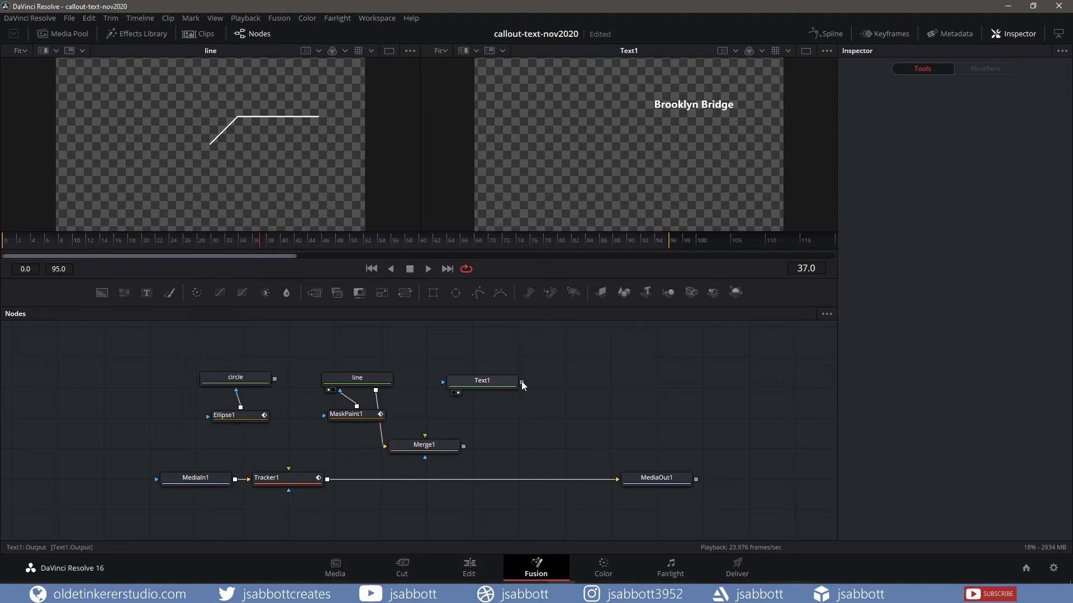
left_click_drag(522, 382, 422, 438)
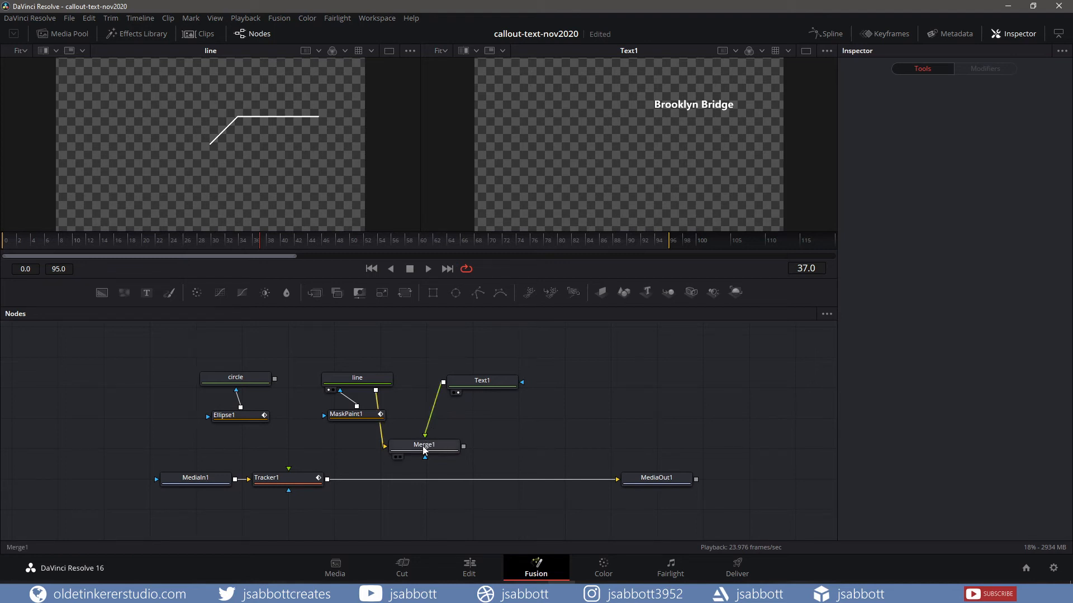
left_click(423, 446)
left_click_drag(422, 446, 279, 150)
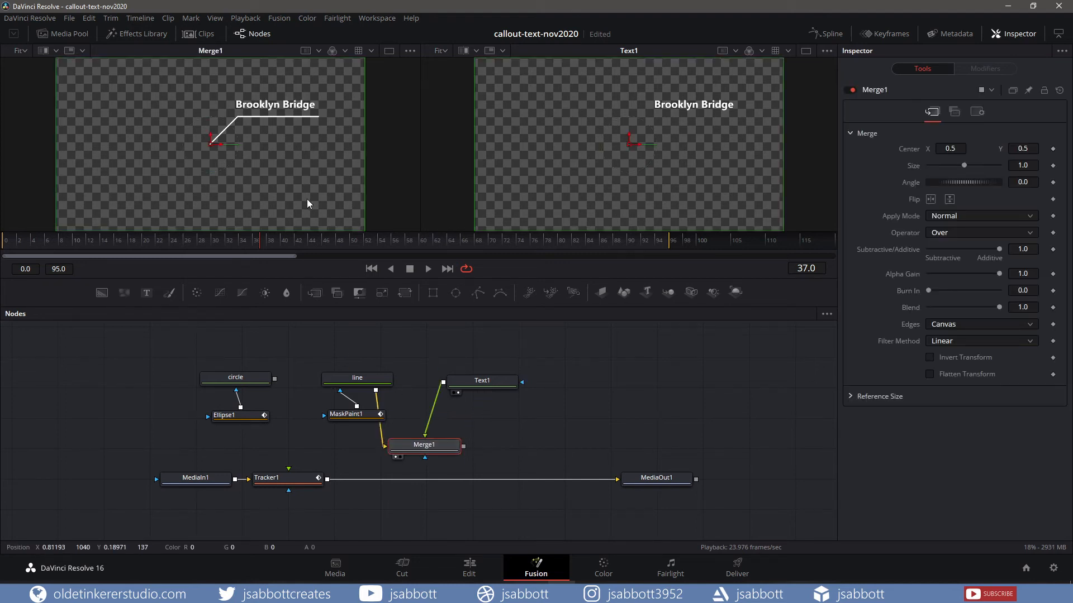
Set the label's text size to 0.07 and reposition it close above the horizontal part of the line
left_click(474, 382)
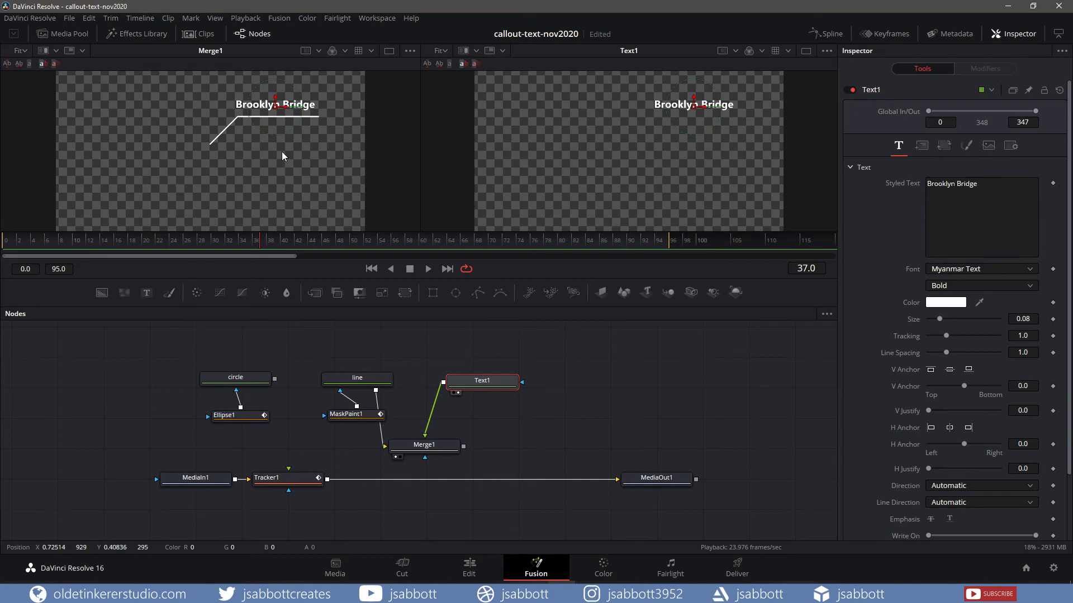
left_click_drag(292, 110, 296, 109)
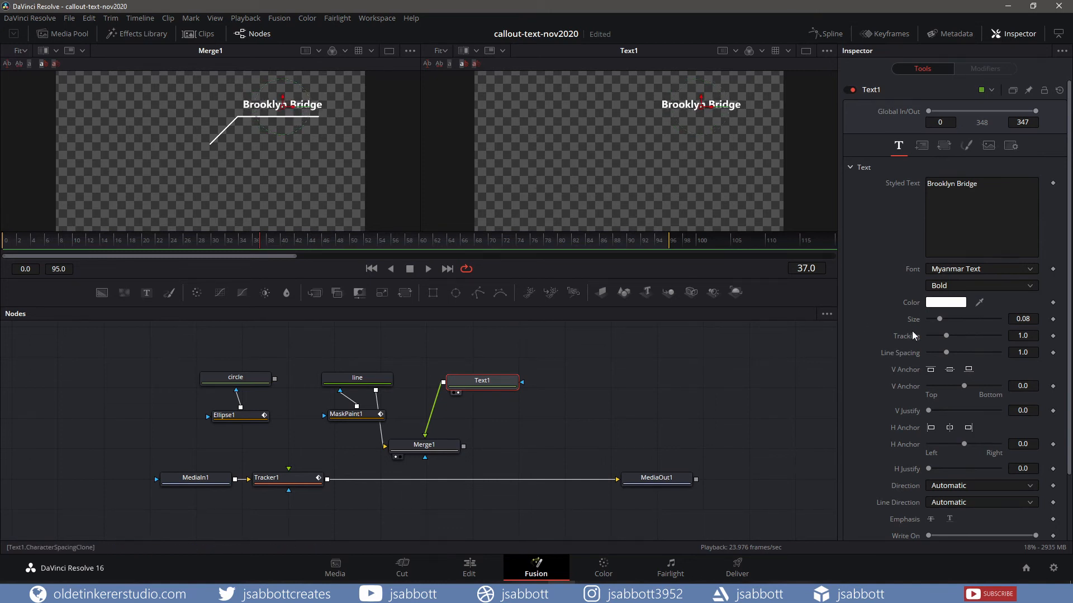
left_click(1034, 319)
key("BackSpace")
type("6")
key("Tab")
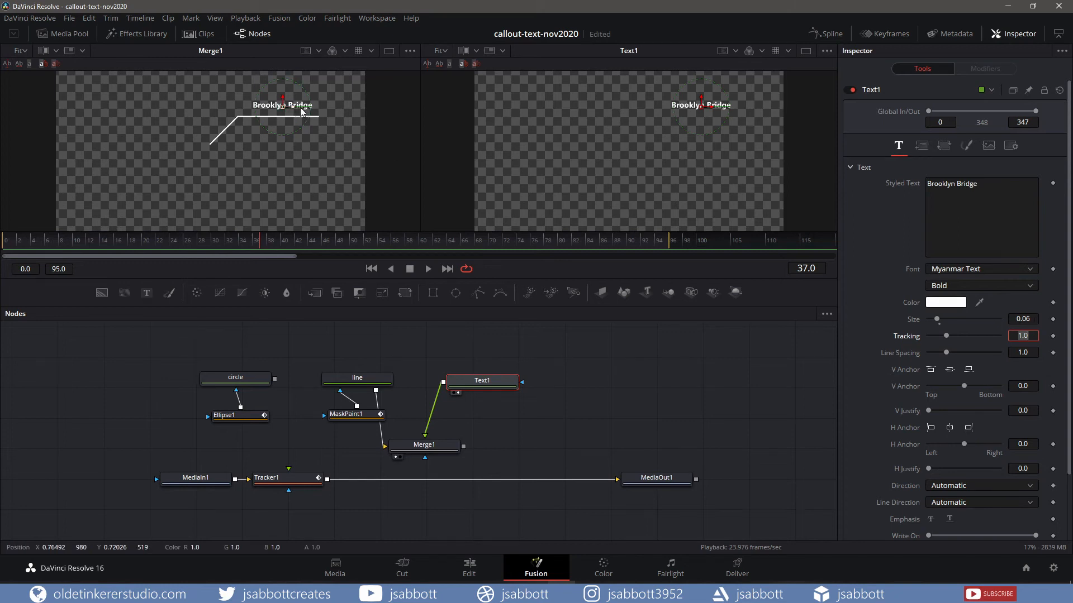
left_click(1030, 319)
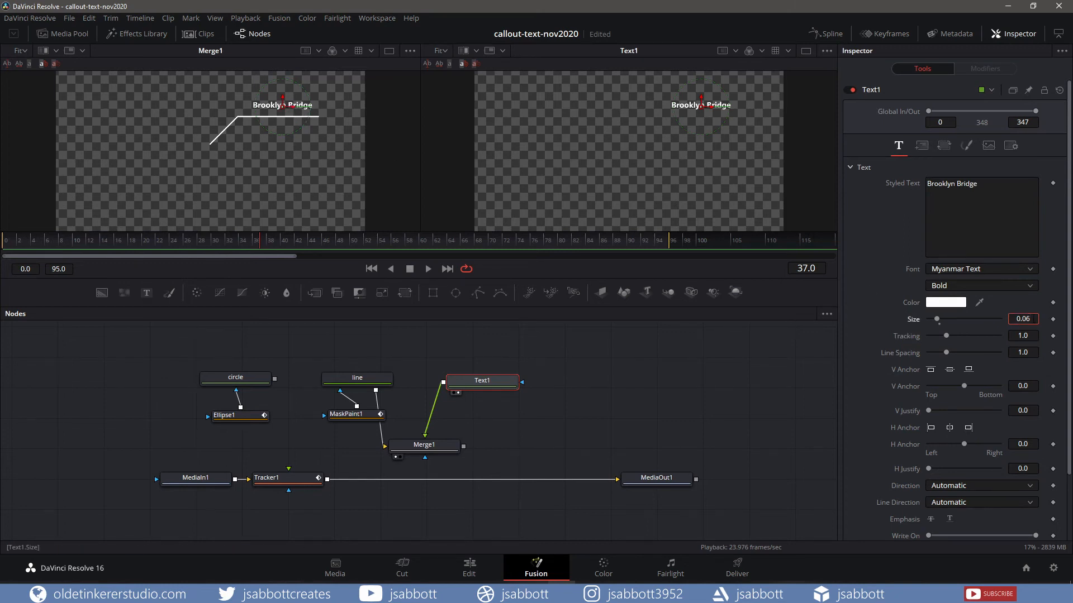
key("BackSpace")
type("7")
key("Tab")
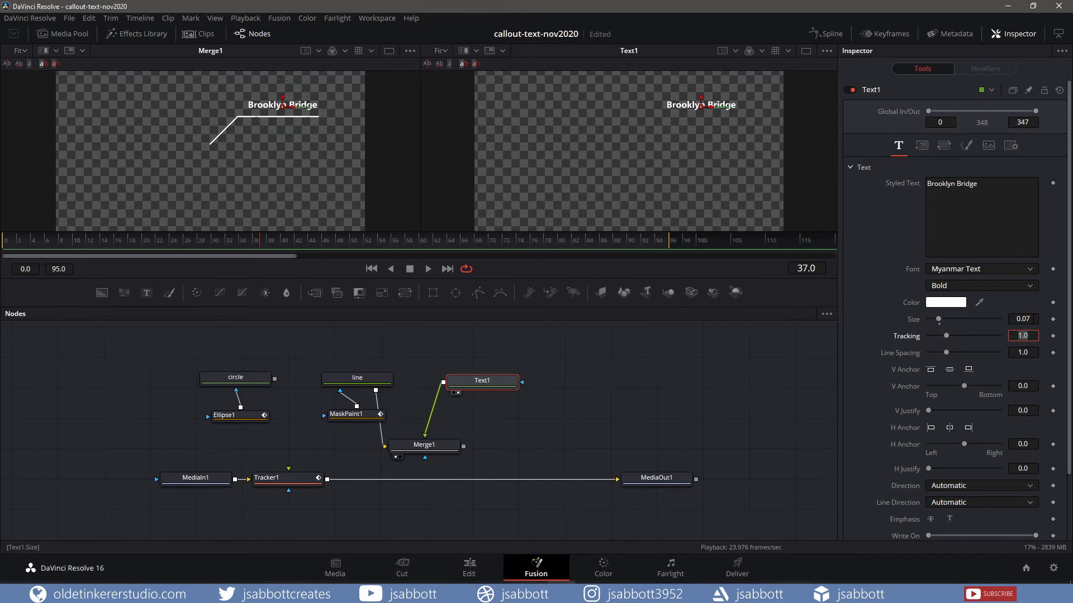
left_click_drag(293, 110, 281, 101)
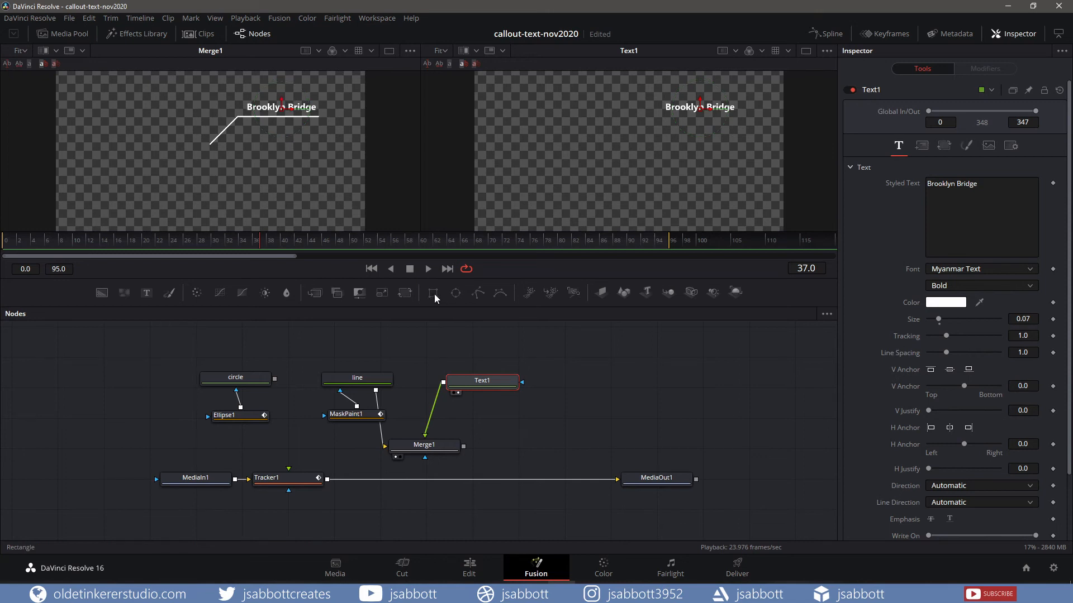
Add a Rectangle mask node, centre it over the "Brooklyn Bridge" text and connect it as the Text node's mask
left_click_drag(434, 294, 588, 384)
left_click_drag(586, 384, 586, 384)
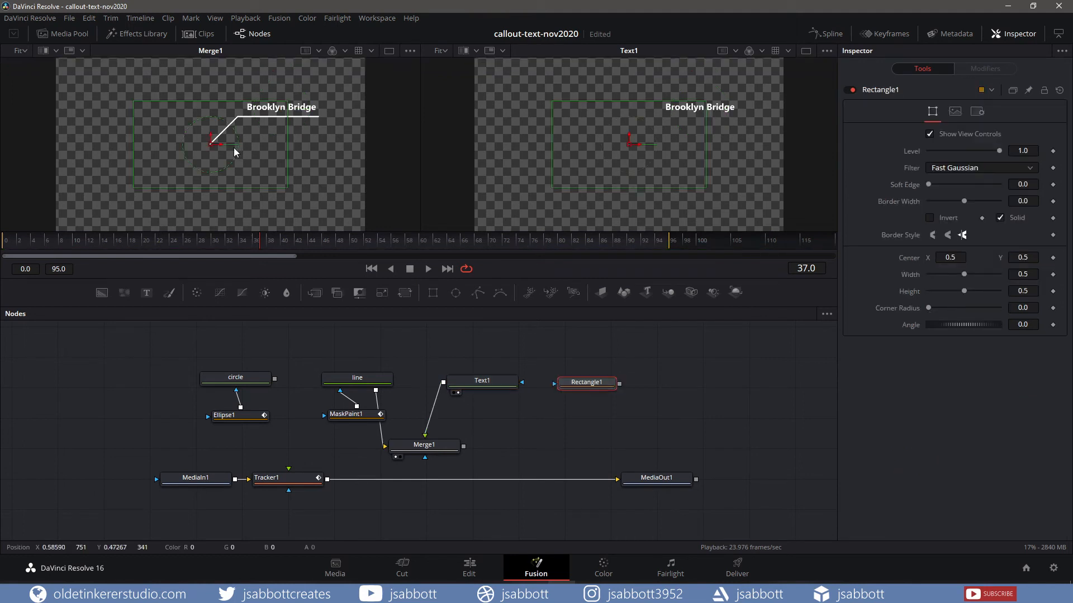
left_click_drag(222, 144, 280, 95)
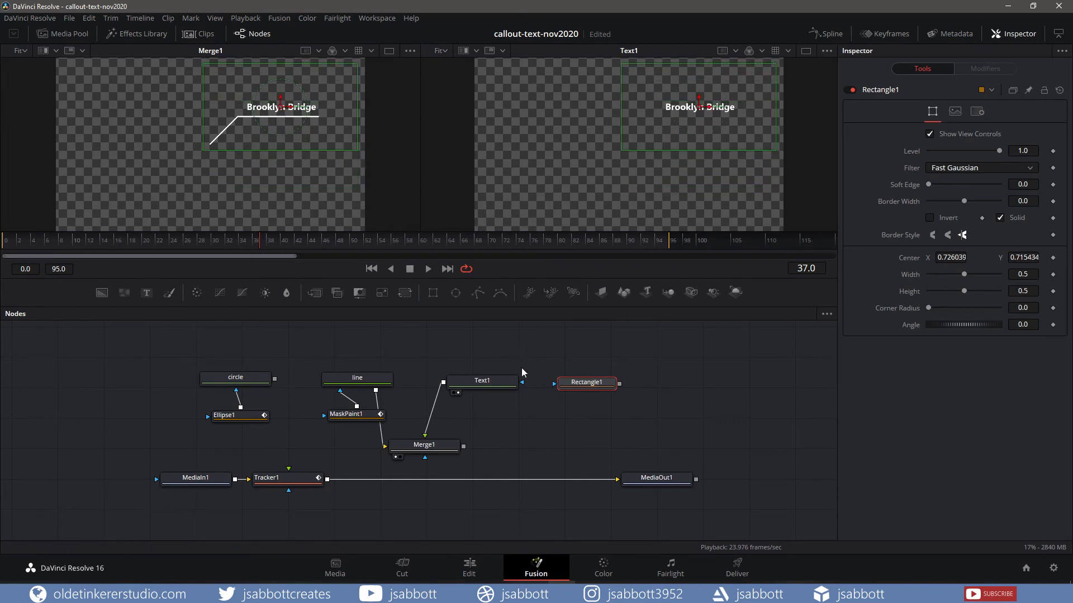
left_click_drag(522, 382, 586, 383)
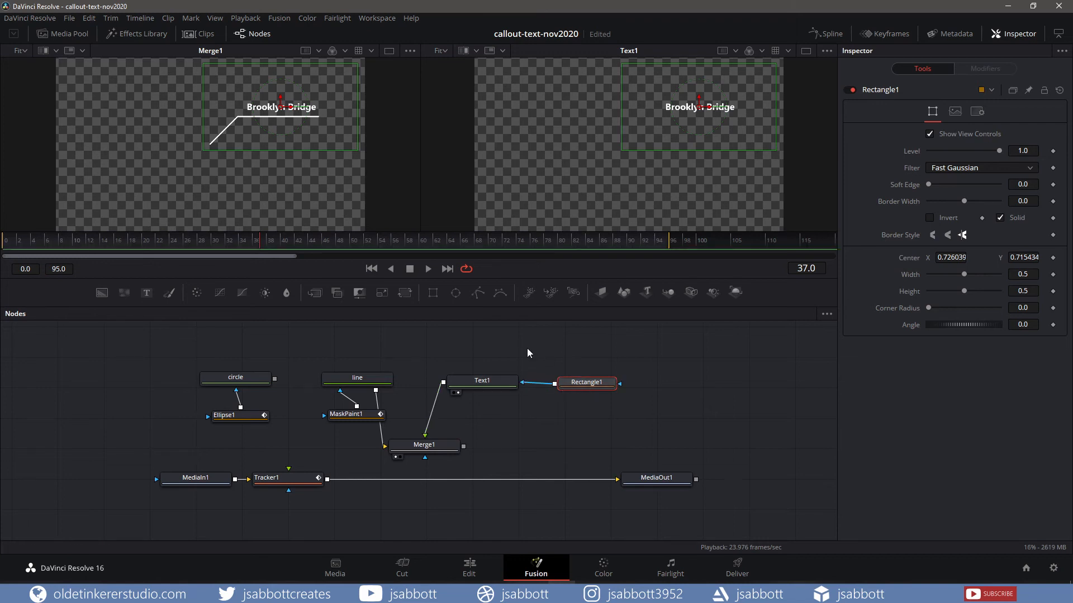
Shrink the rectangle mask to a width of 0.244 and a height of 0.087, and raise its centre Y to about 0.725
key("ctrl+s")
left_click_drag(964, 274, 936, 290)
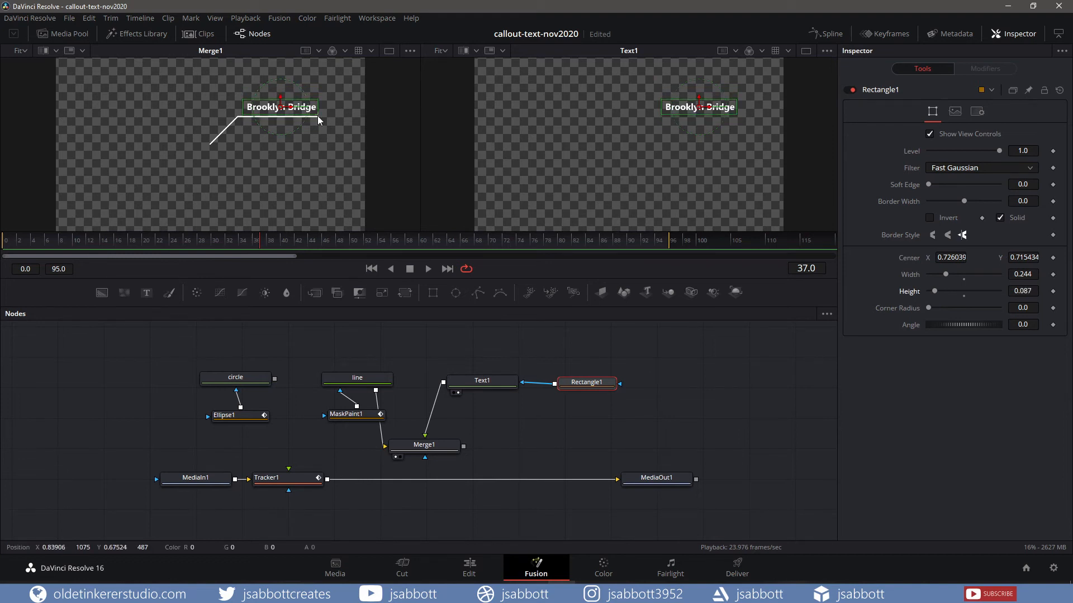
left_click_drag(280, 96, 280, 93)
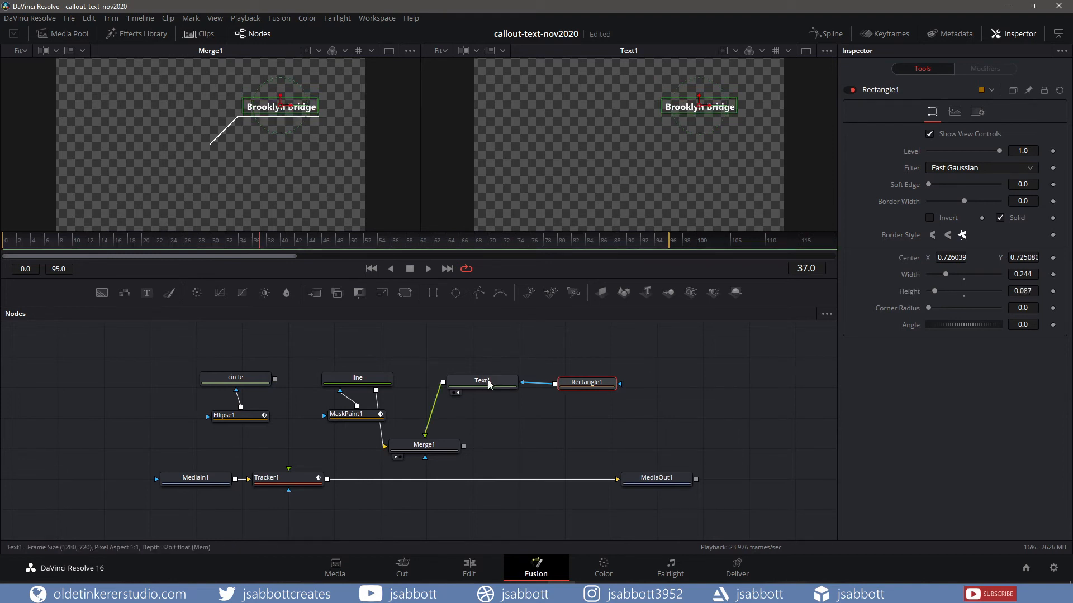
On frame 38, slide the text out of the mask to centre X about 0.484 and keyframe its layout centre
left_click(487, 383)
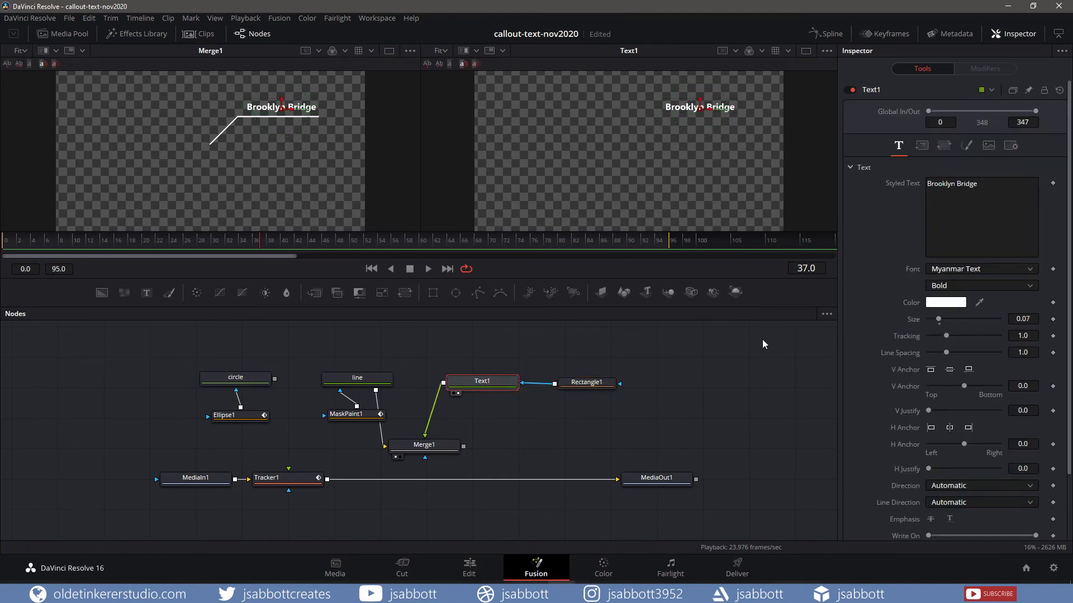
left_click(921, 146)
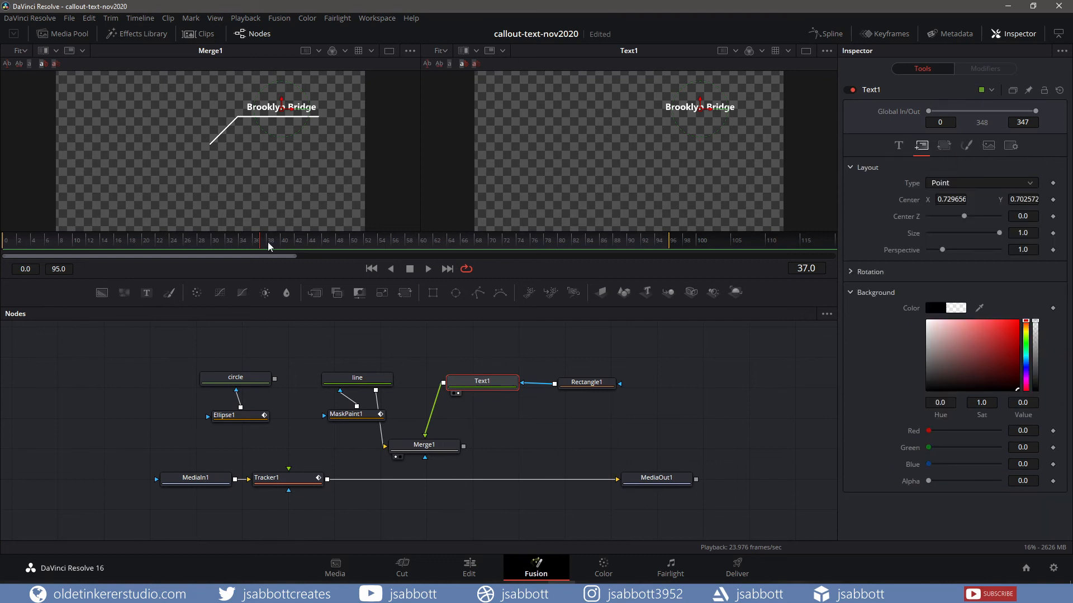
left_click_drag(265, 247, 268, 247)
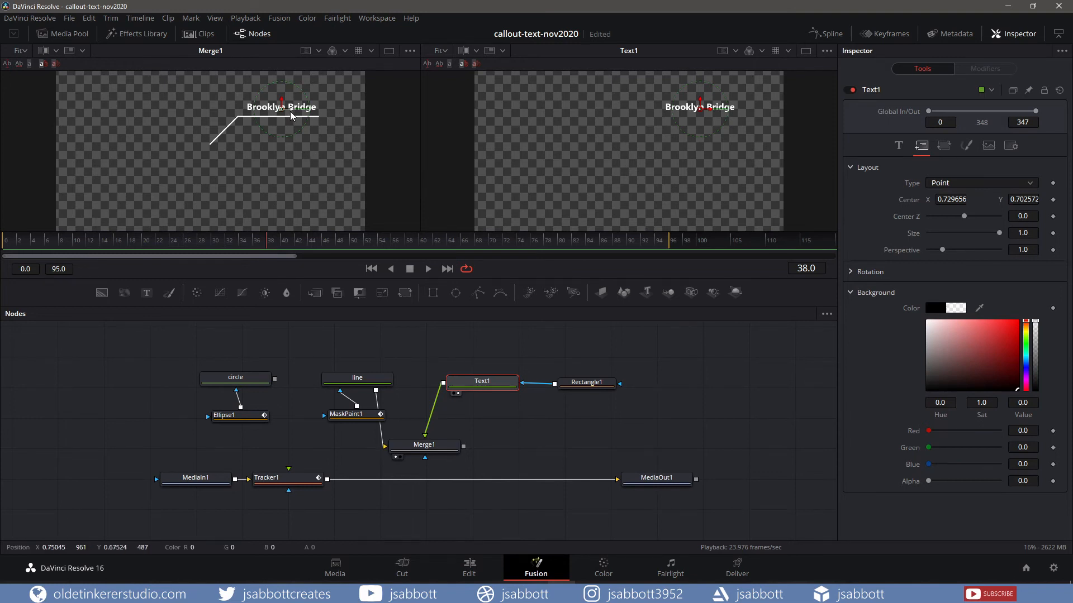
left_click_drag(292, 113, 216, 117)
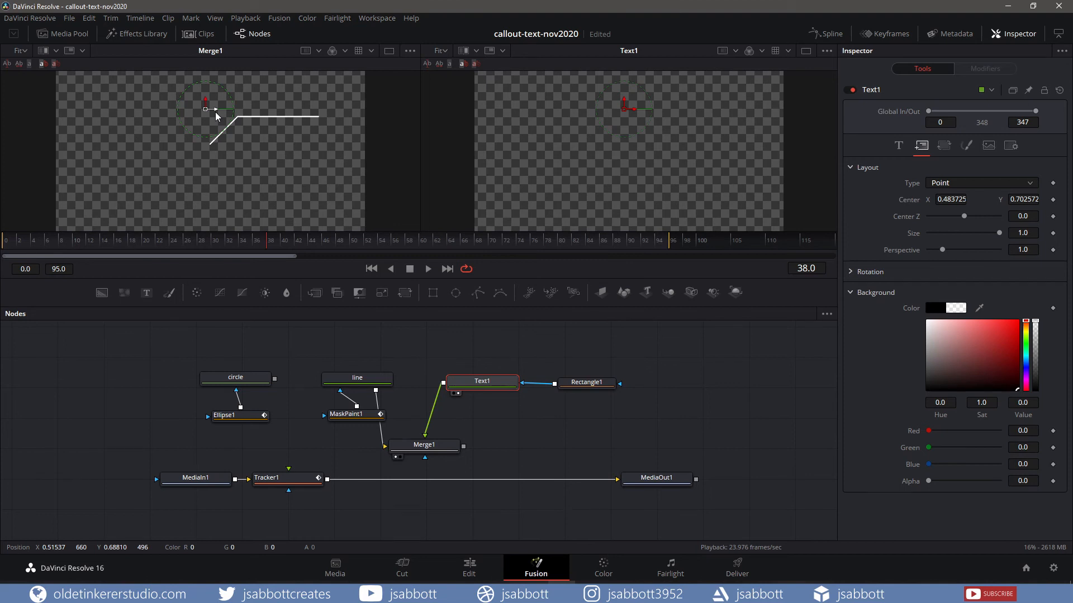
left_click(1054, 199)
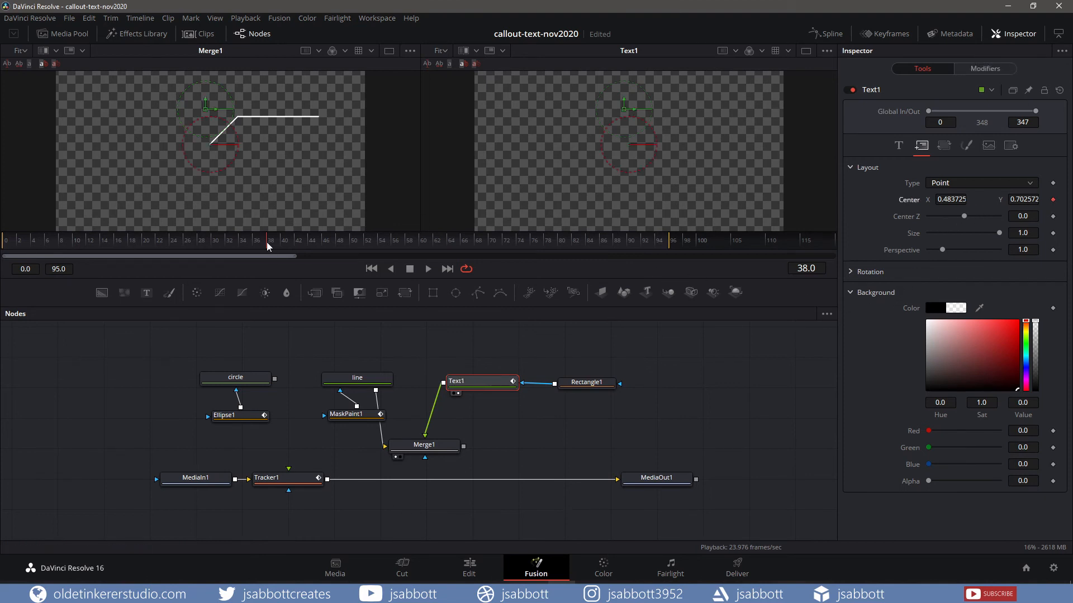
On frame 48, slide the text back above the line to centre X about 0.733, and enable motion blur on the Text node
left_click_drag(274, 244, 339, 250)
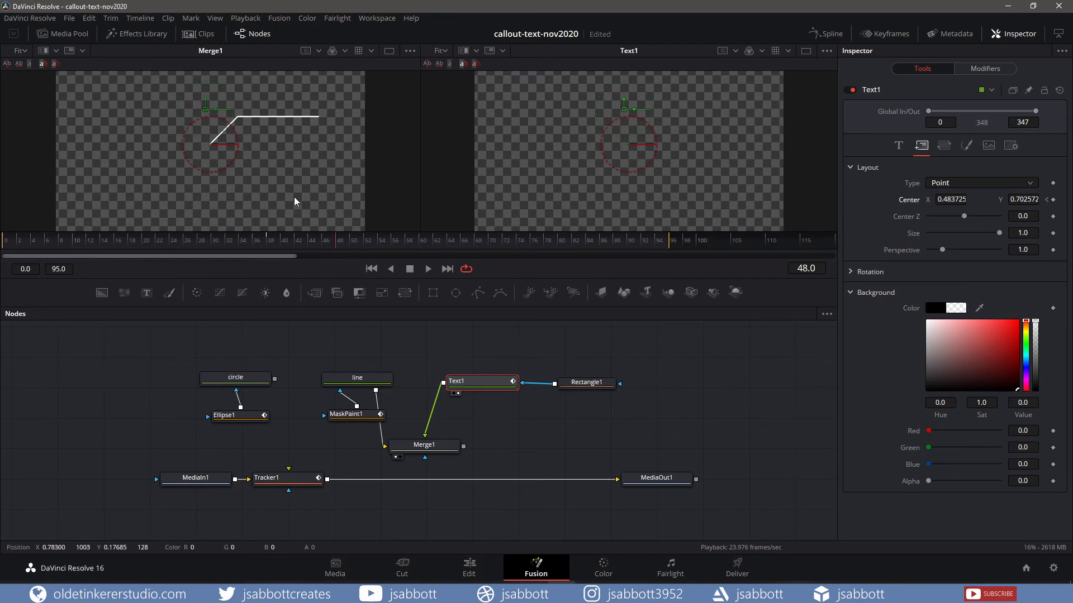
left_click_drag(216, 112, 292, 116)
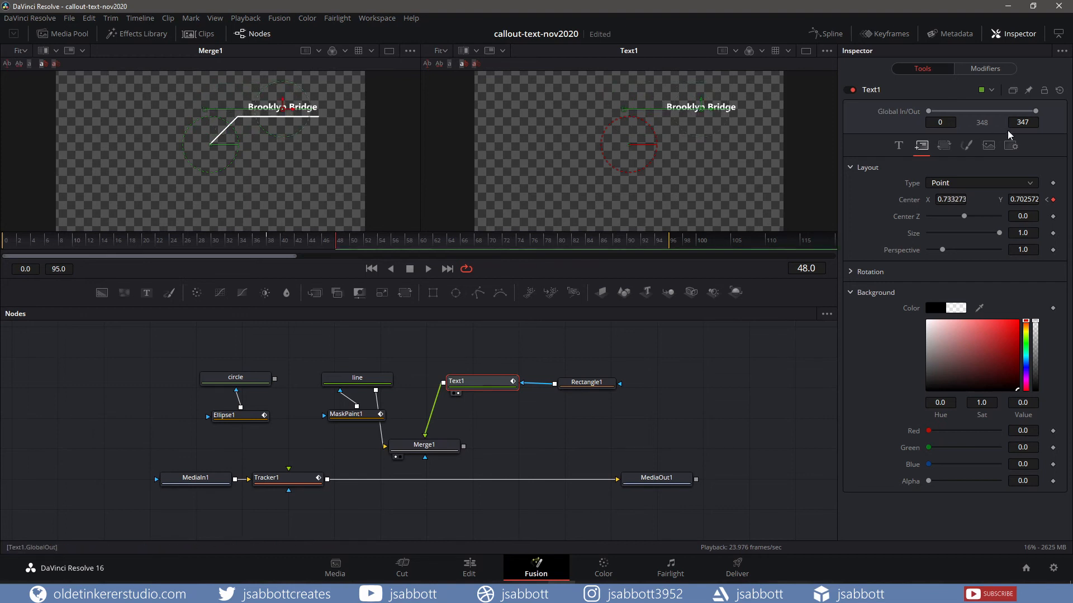
left_click(1010, 146)
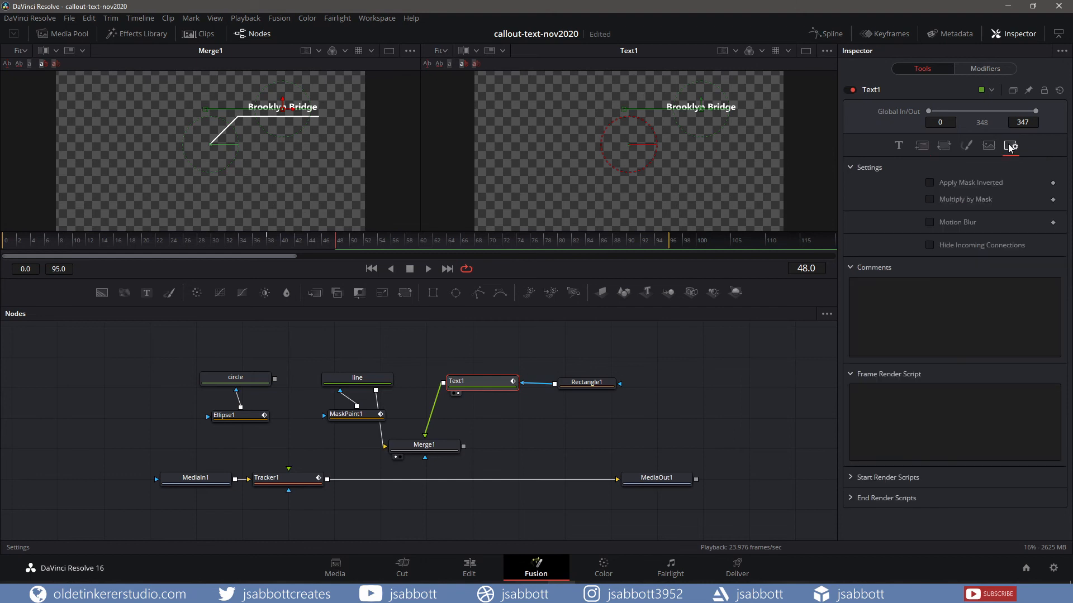
left_click(930, 223)
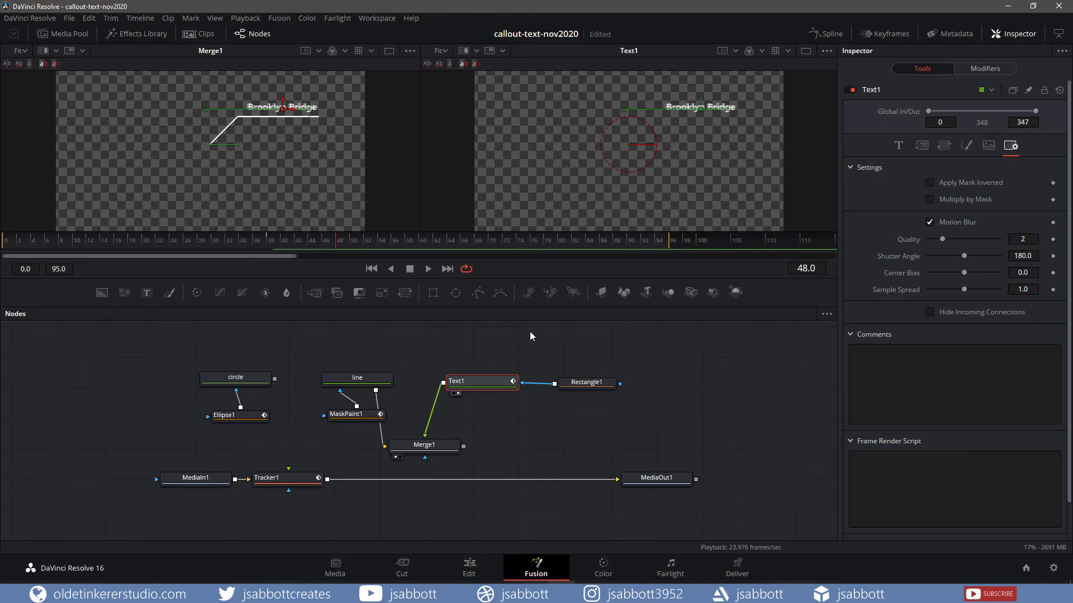
Keyframe the text's current centre on frame 56 and slide it out of the mask to centre X about 0.471 on frame 66
left_click(366, 246)
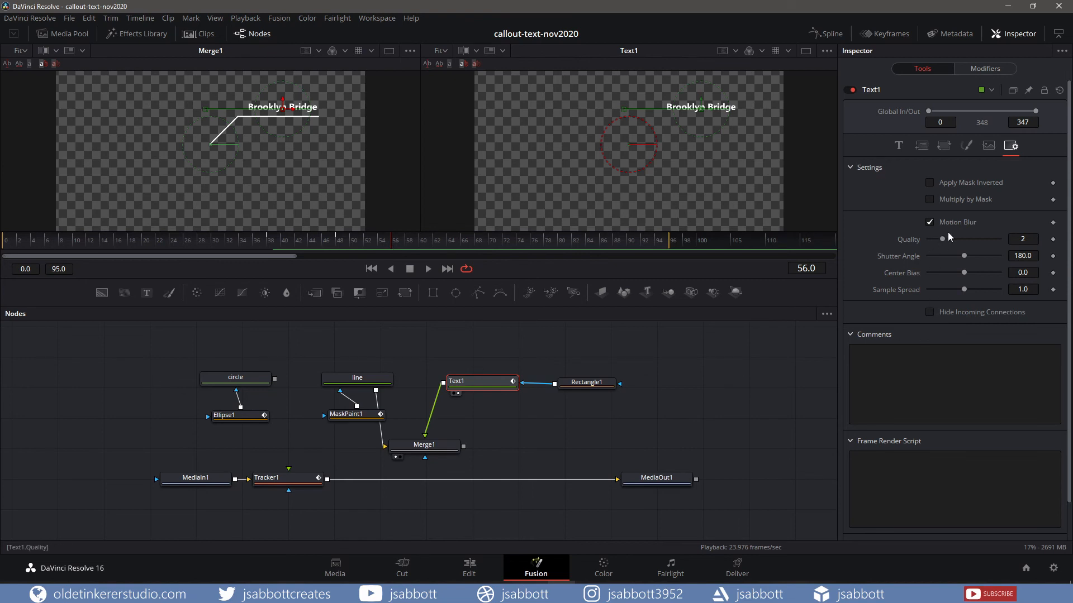
left_click(922, 146)
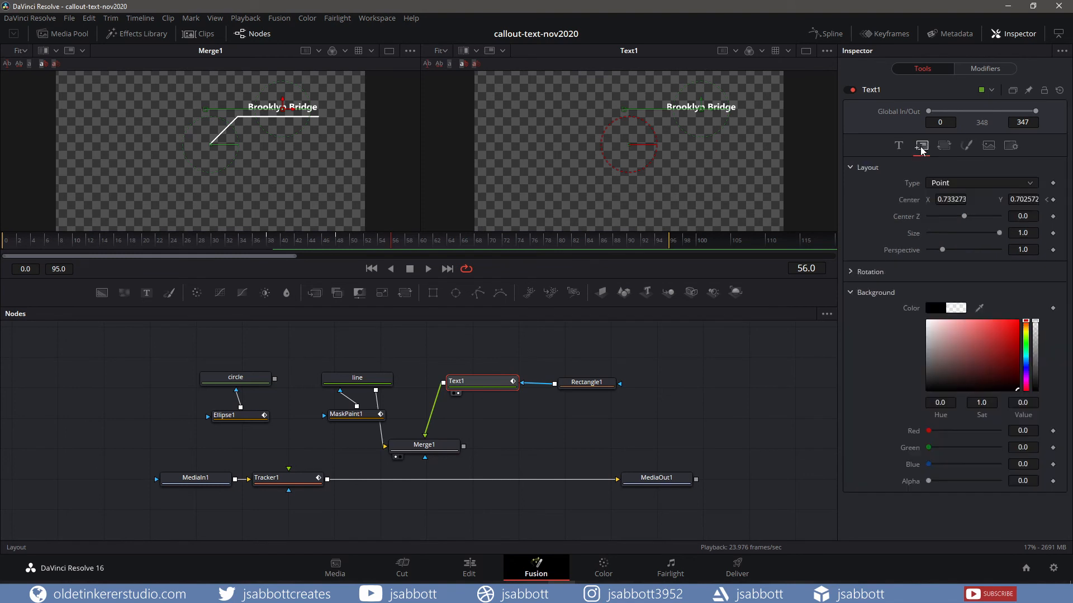
left_click(1053, 200)
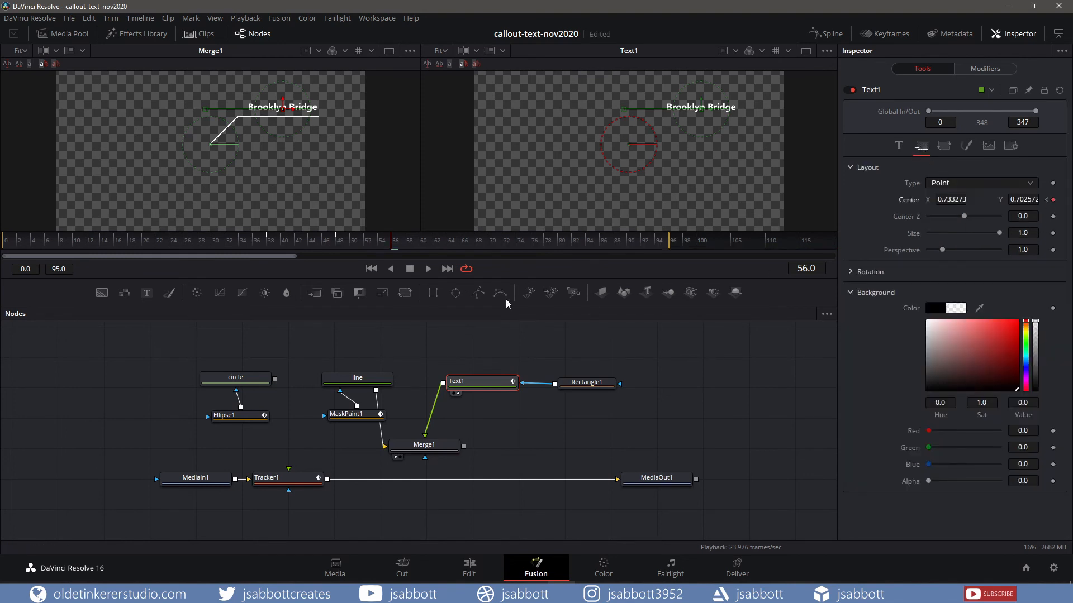
left_click_drag(397, 244, 463, 247)
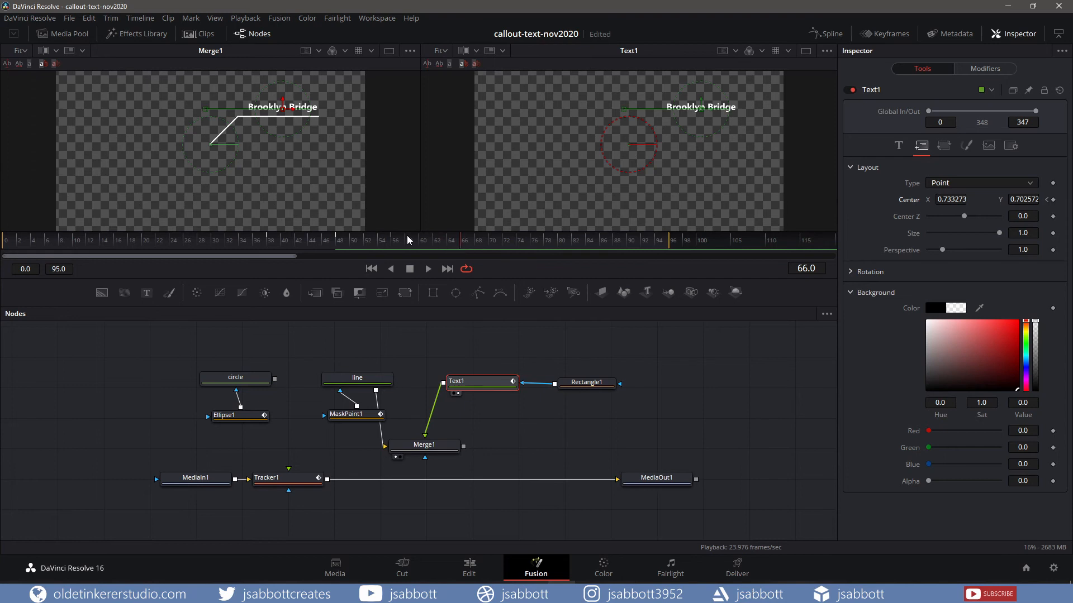
left_click_drag(285, 110, 213, 114)
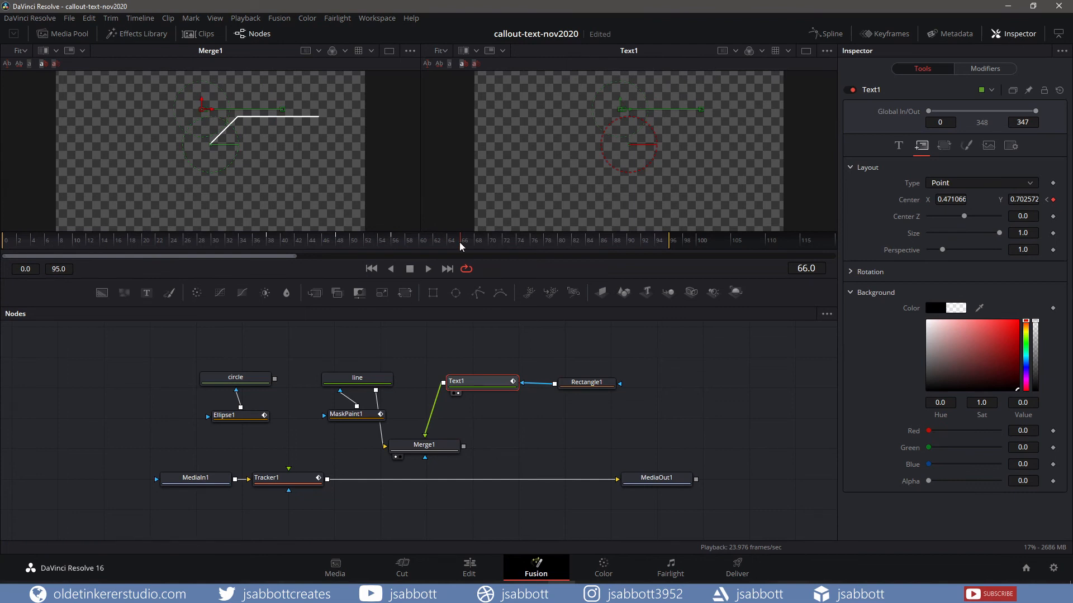
Keyframe the Mask Paint stroke's Write On end at 1.0 on frame 67
left_click_drag(460, 247, 469, 246)
left_click(358, 418)
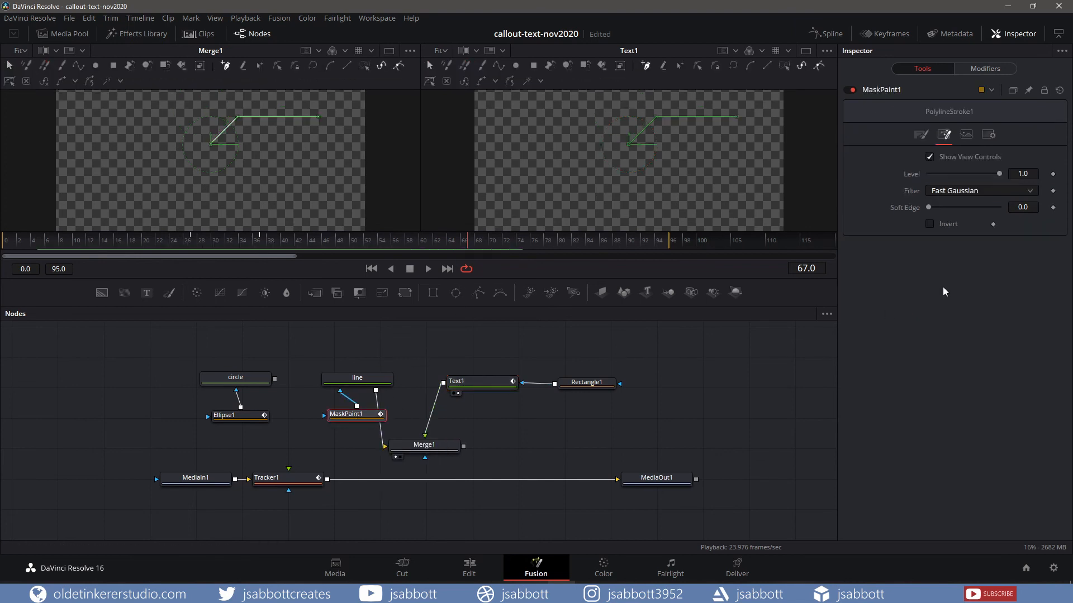
left_click(922, 135)
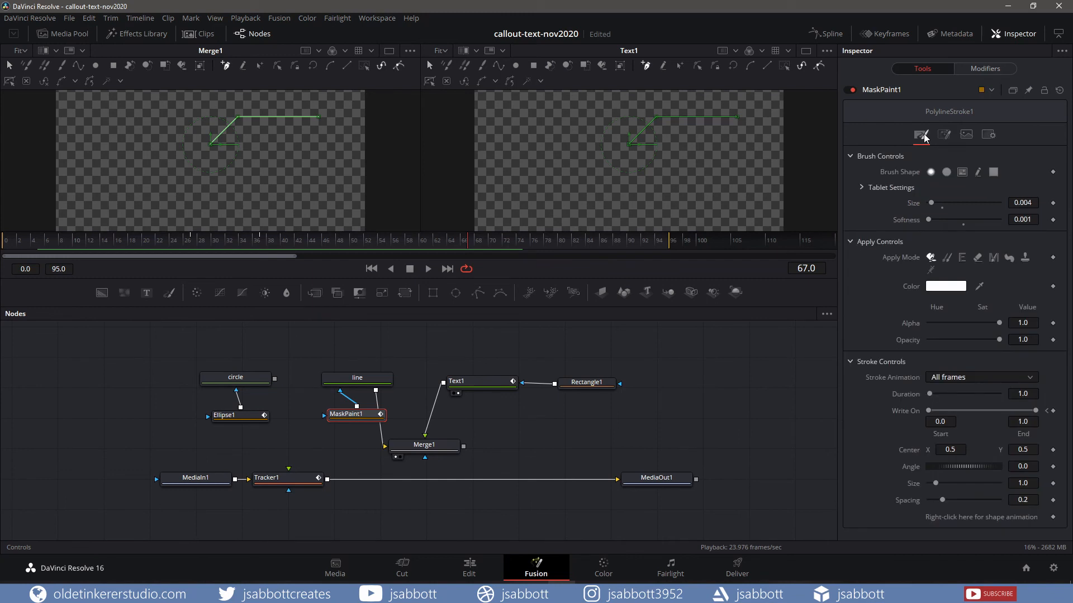
left_click(1054, 411)
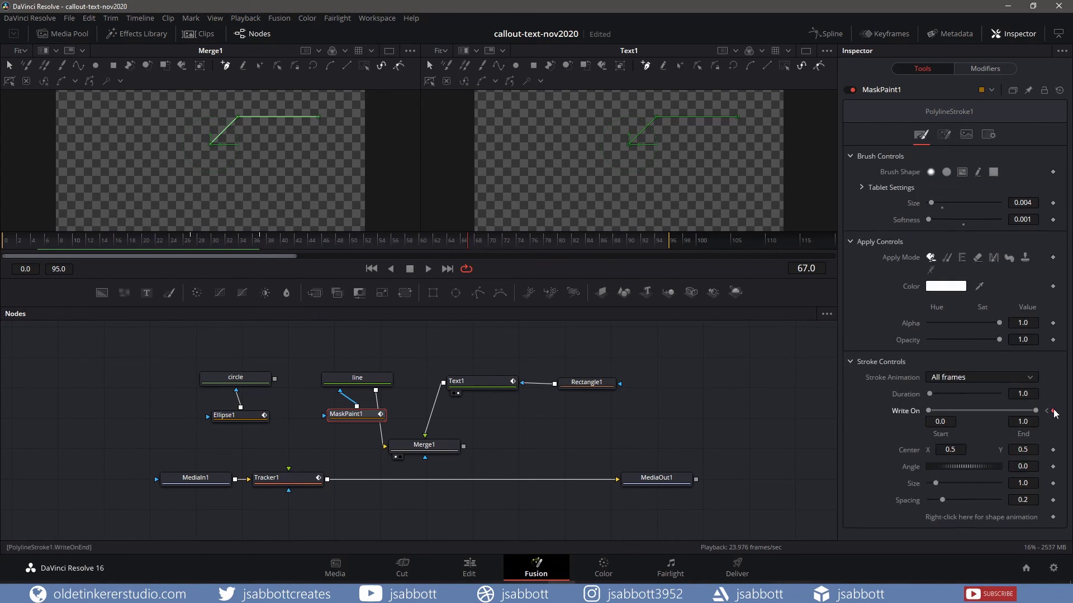
On frame 77, set the Mask Paint stroke's Write On end to 0.0
left_click(467, 245)
left_click_drag(467, 244, 514, 243)
left_click_drag(1037, 411, 920, 410)
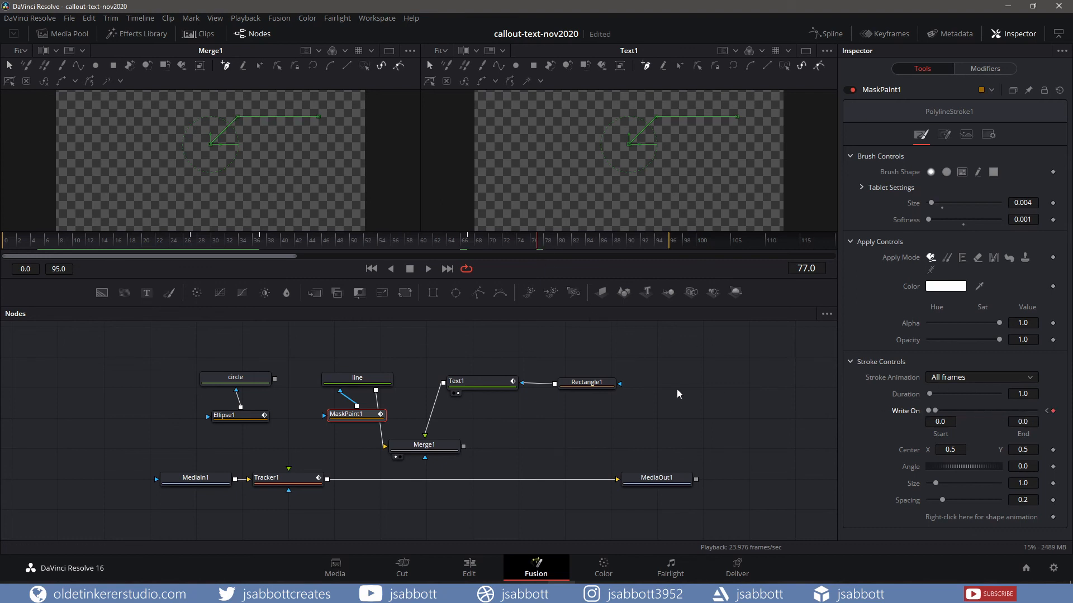
View the circle in the first viewer and keyframe Ellipse1's current width and height on frame 78
left_click(235, 377)
key("1")
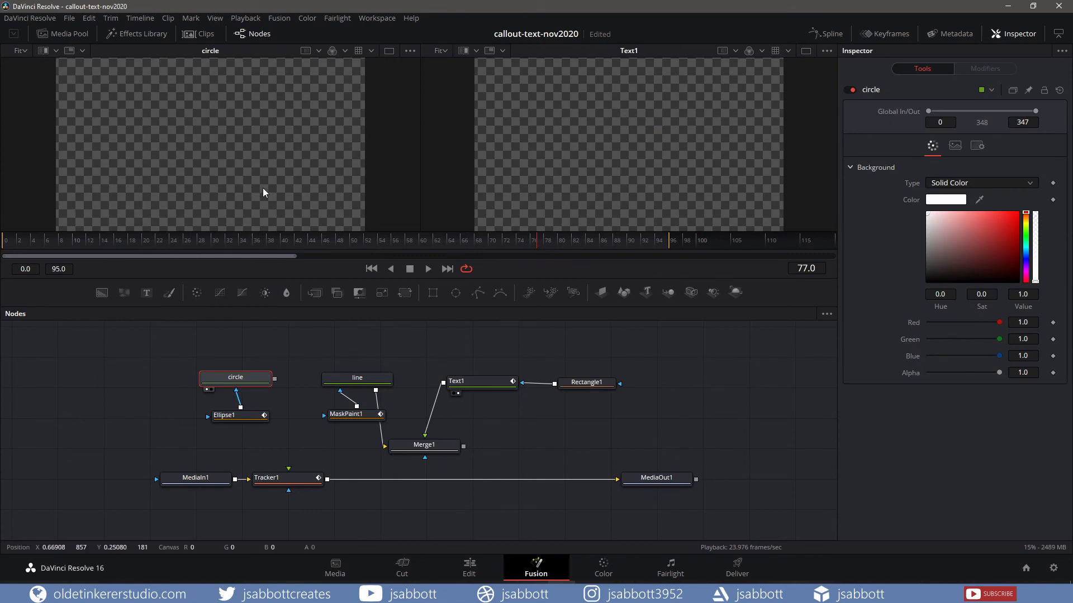
left_click(544, 244)
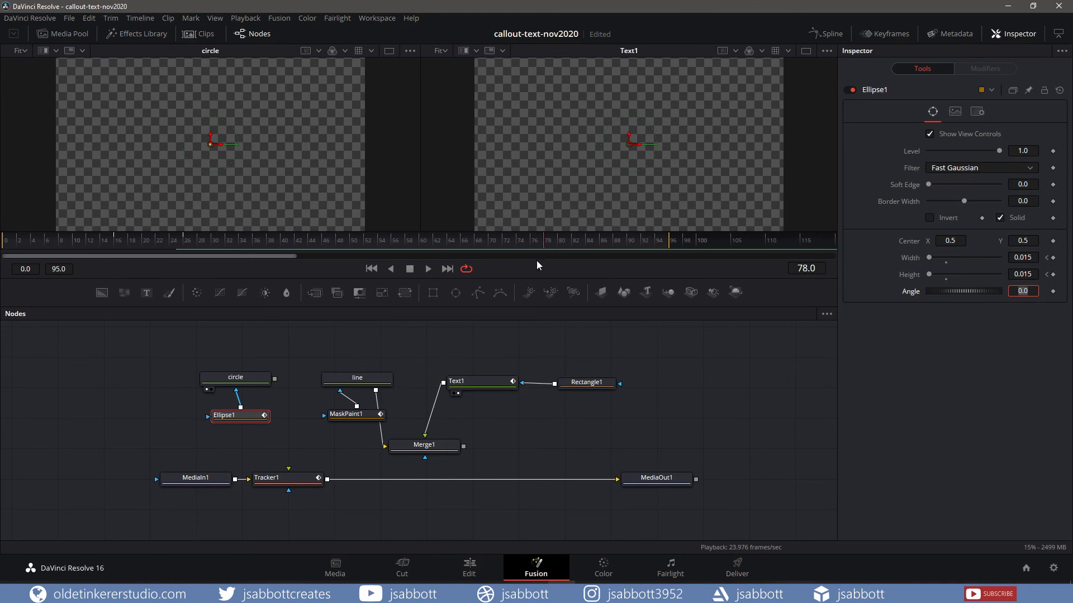
left_click(1053, 258)
left_click(1053, 274)
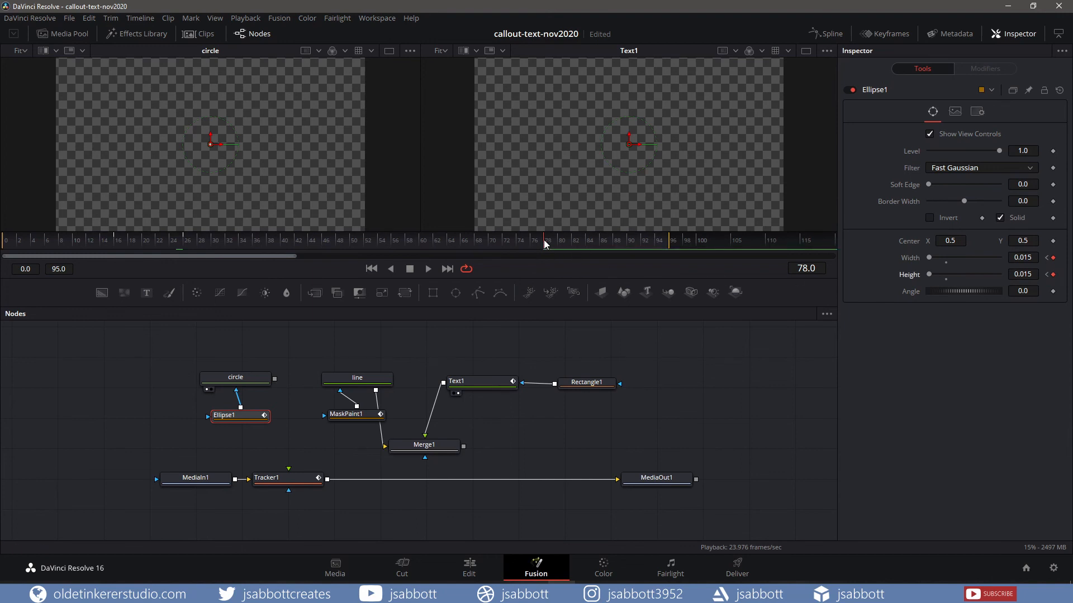
On frame 88, set Ellipse1's width and height to 0
left_click_drag(548, 240, 587, 240)
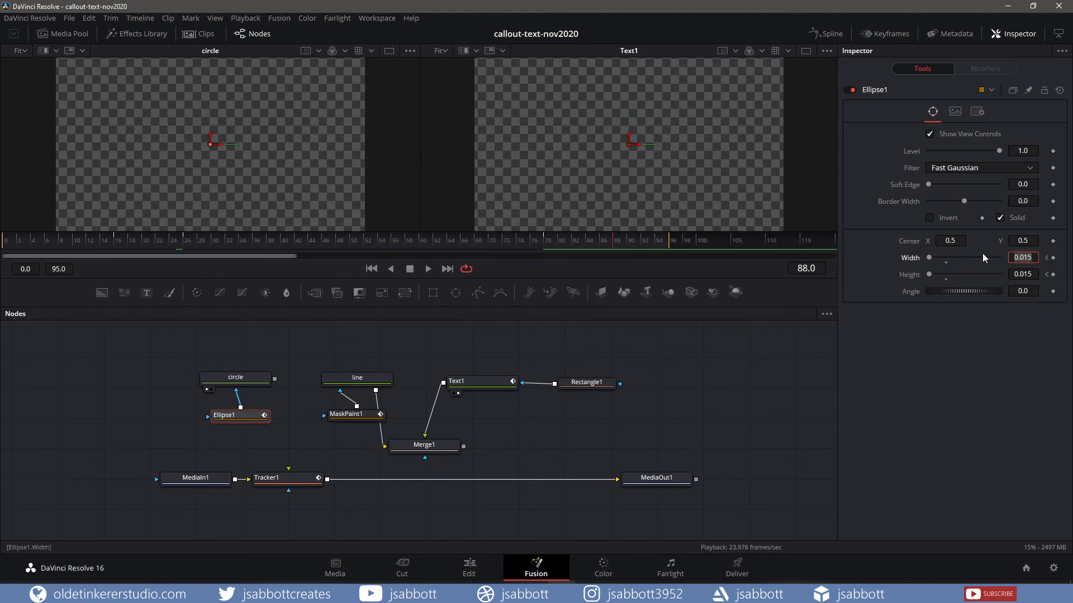
type("0")
key("Tab")
type("0")
key("Tab")
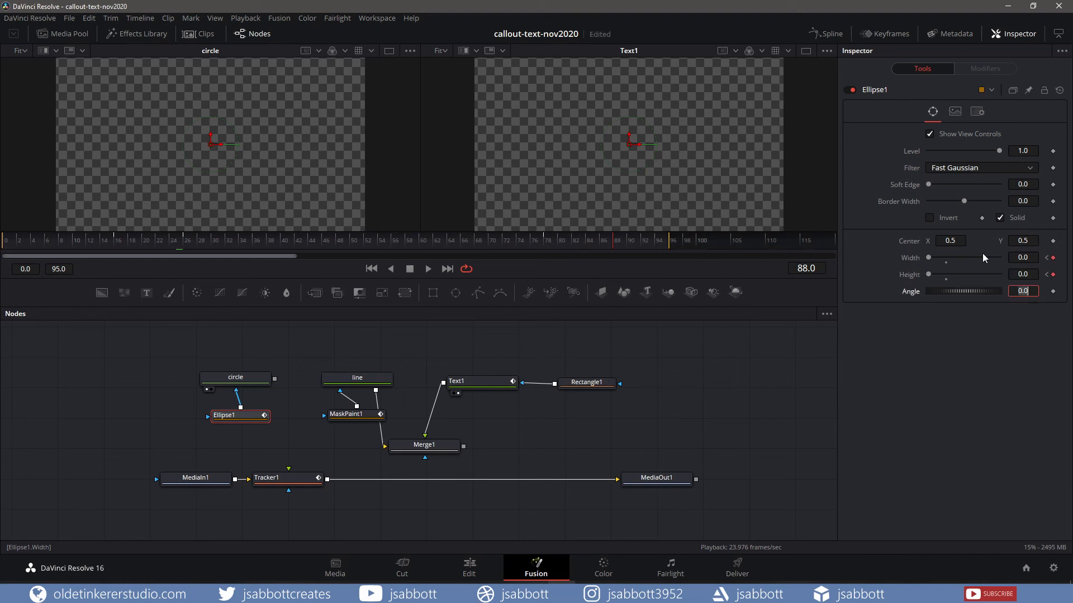
Return to frame 0, add a Merge node beside Merge1 and connect the circle to its foreground input
key("Home")
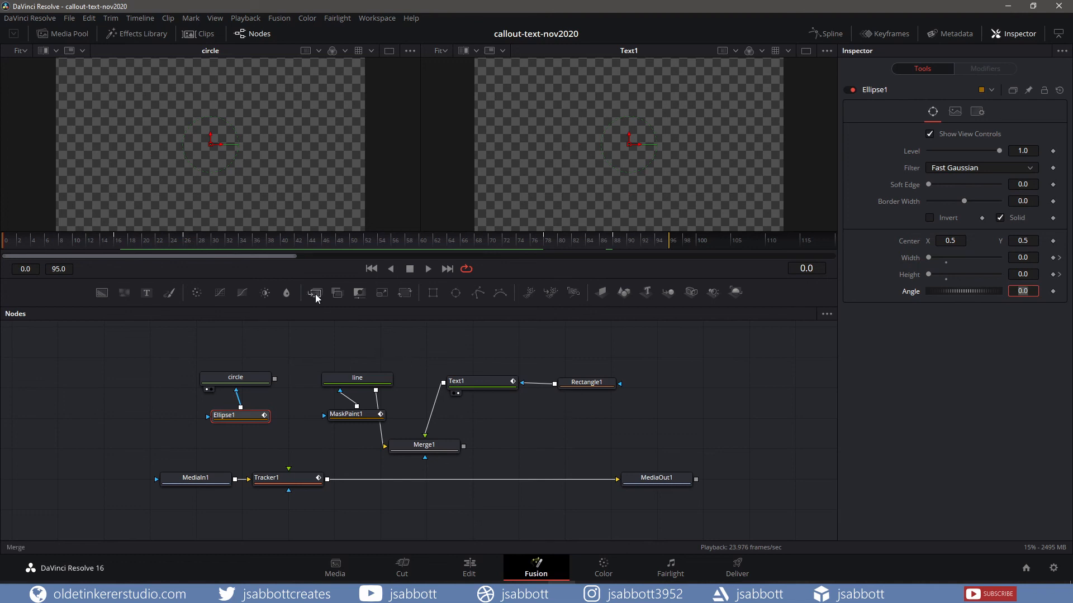
left_click_drag(316, 292, 543, 452)
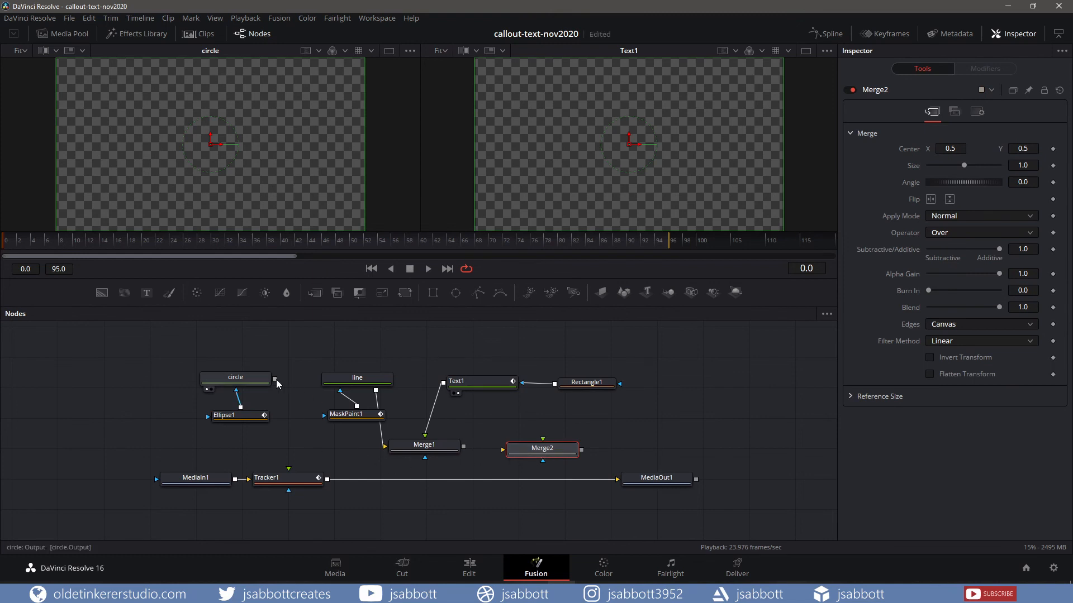
left_click_drag(276, 380, 505, 456)
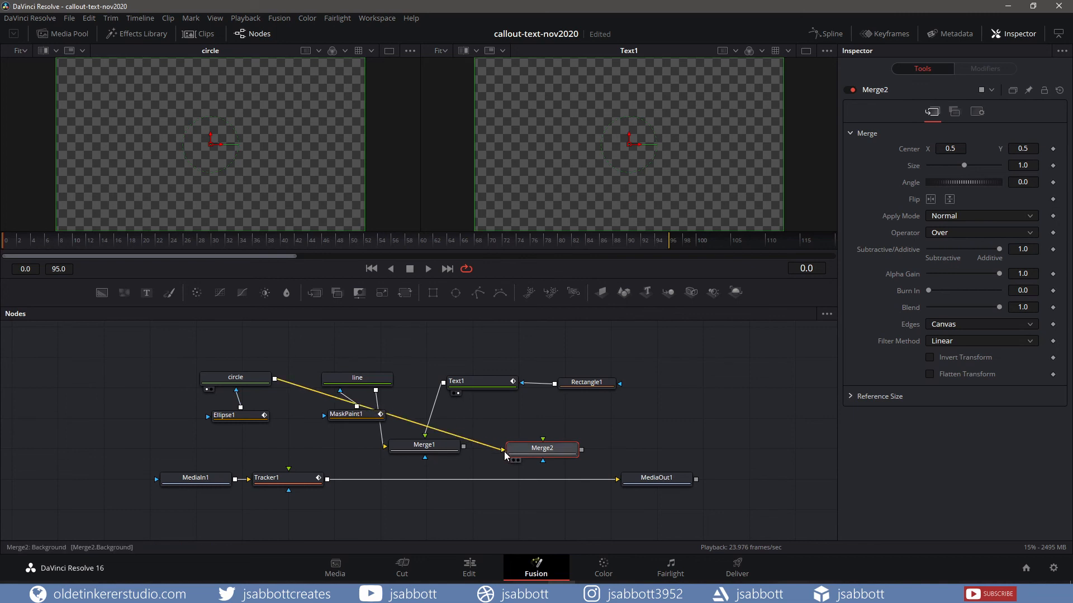
key("ctrl+t")
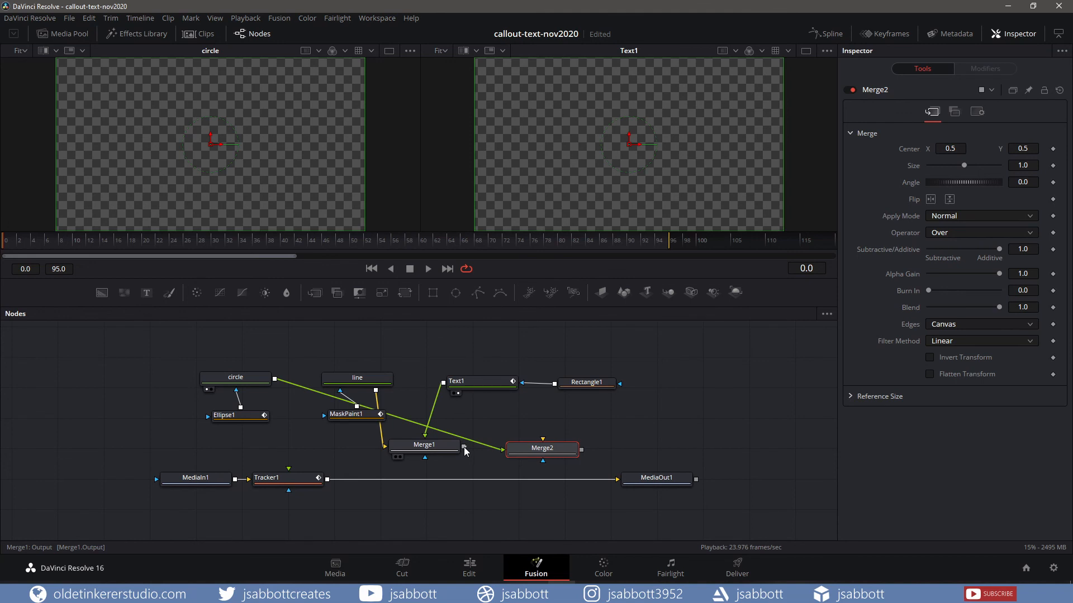
Connect Merge1 to Merge2's background input and Merge2's output to Tracker1's foreground input
left_click_drag(463, 451, 503, 450)
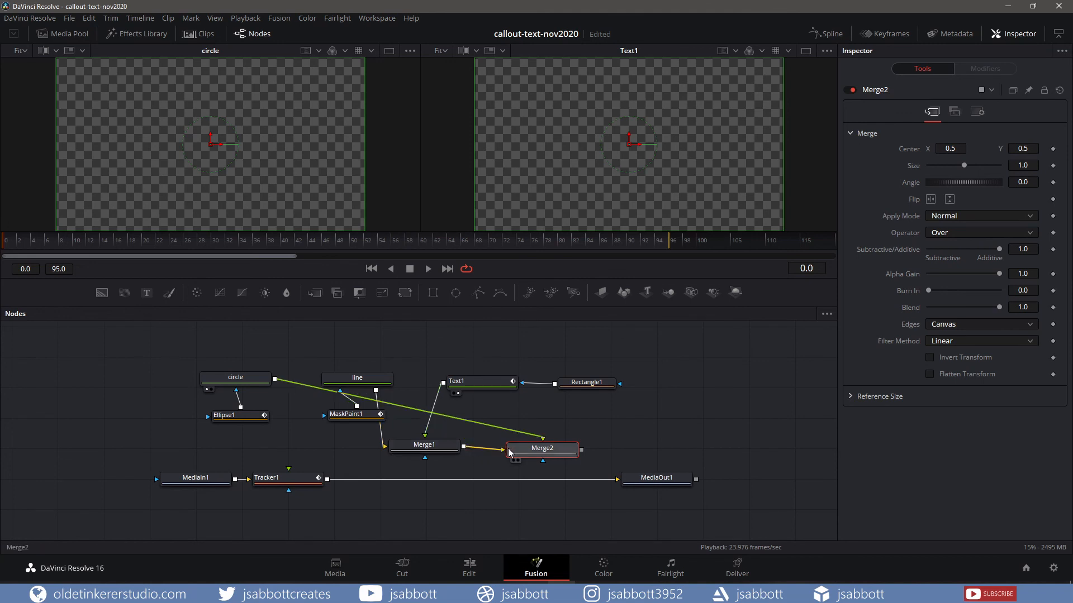
key("1")
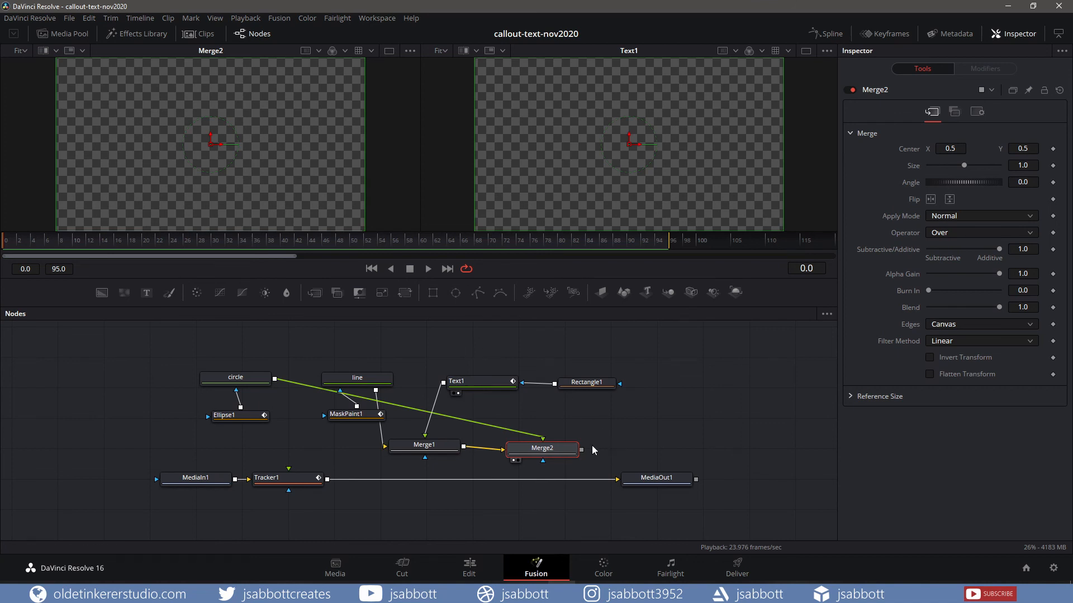
left_click_drag(581, 449, 288, 469)
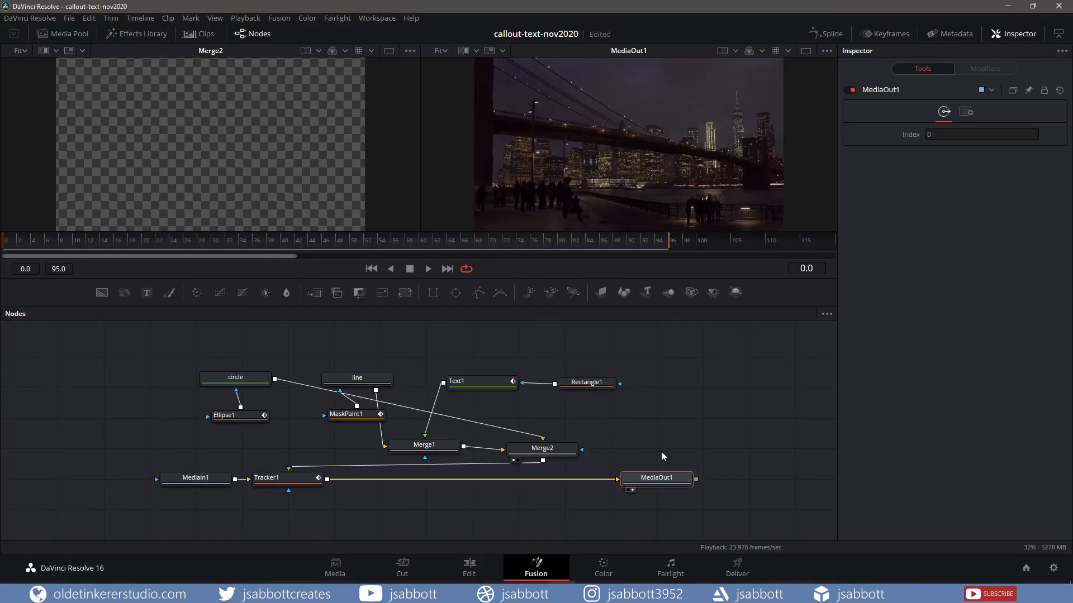
Set up a delivery render named callout-nov2020-export in MP4 format, saved to the Call-out folder on the desktop
left_click(737, 570)
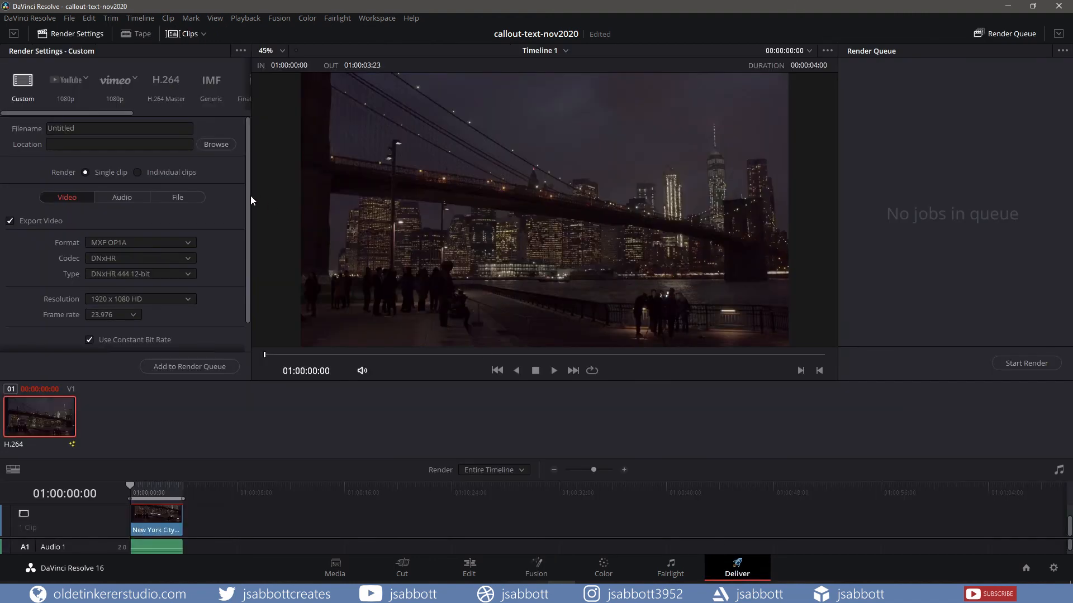
left_click(80, 128)
left_click_drag(82, 129, 21, 130)
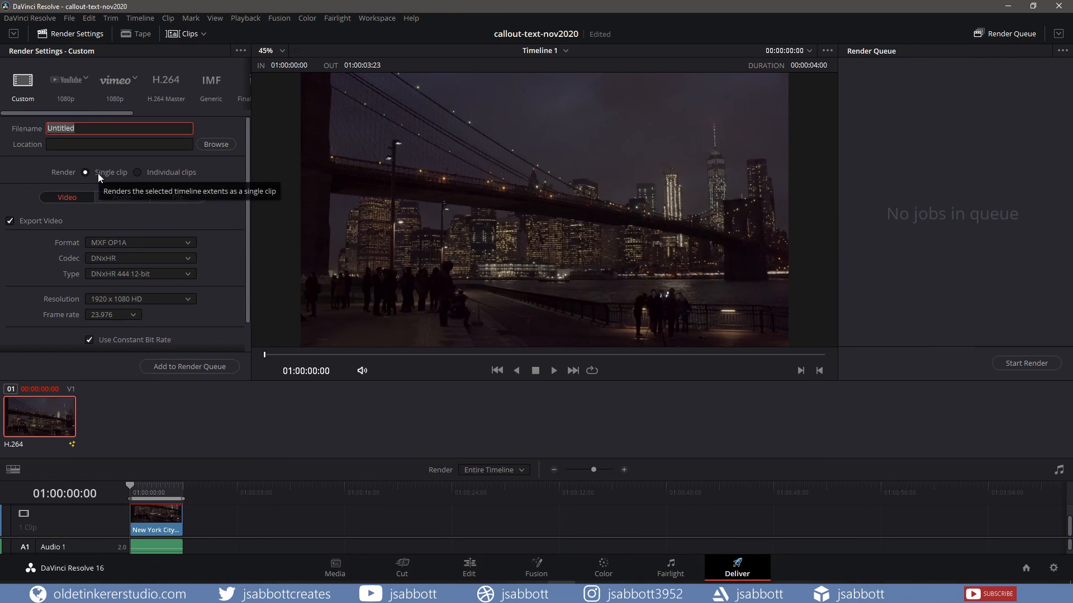
type("callout-nov2020")
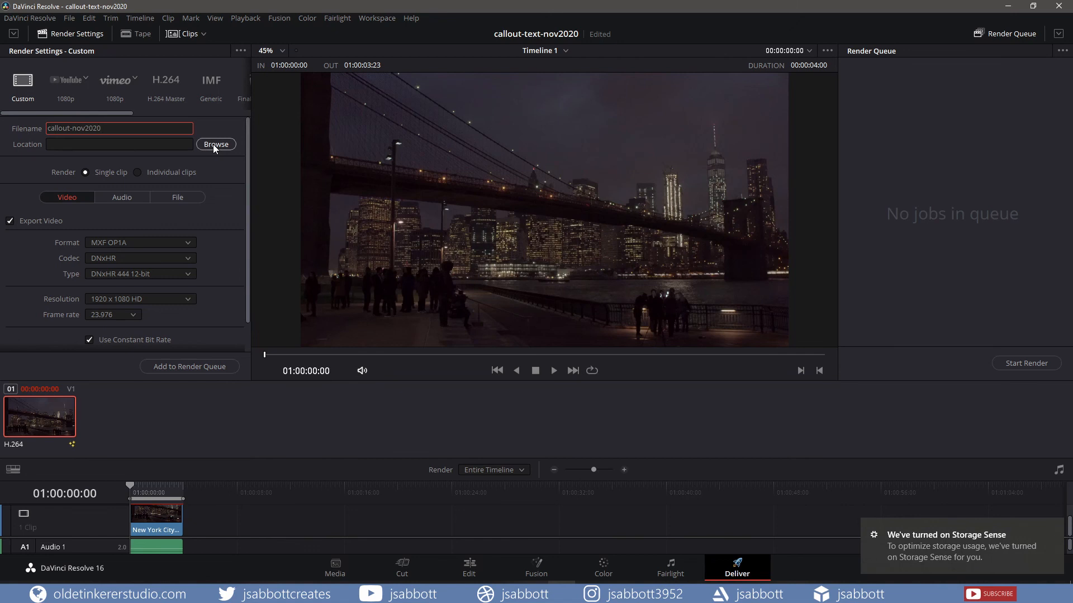
left_click(216, 145)
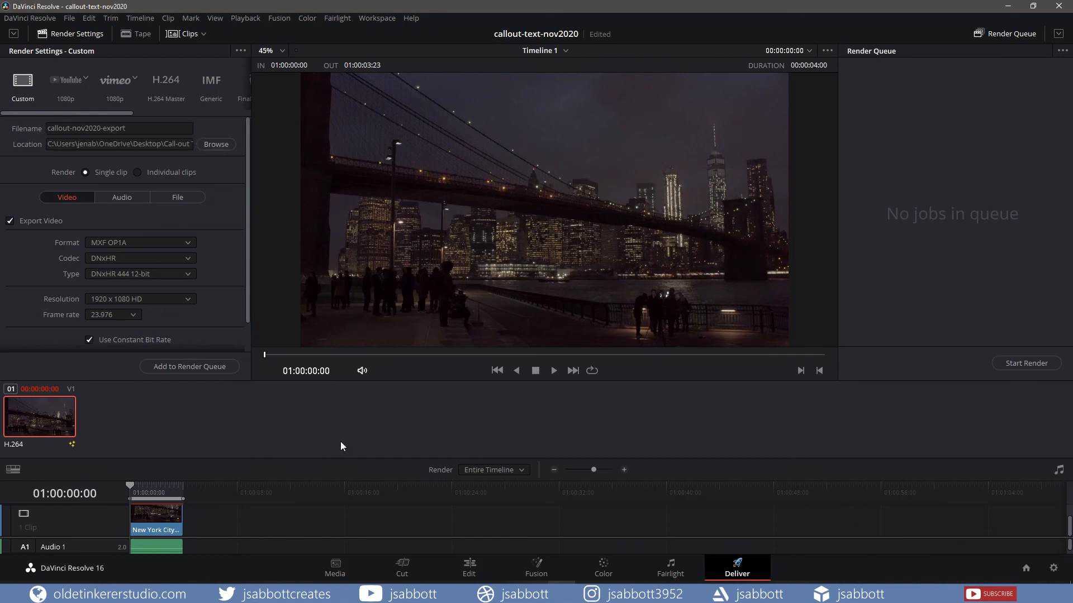
left_click(189, 243)
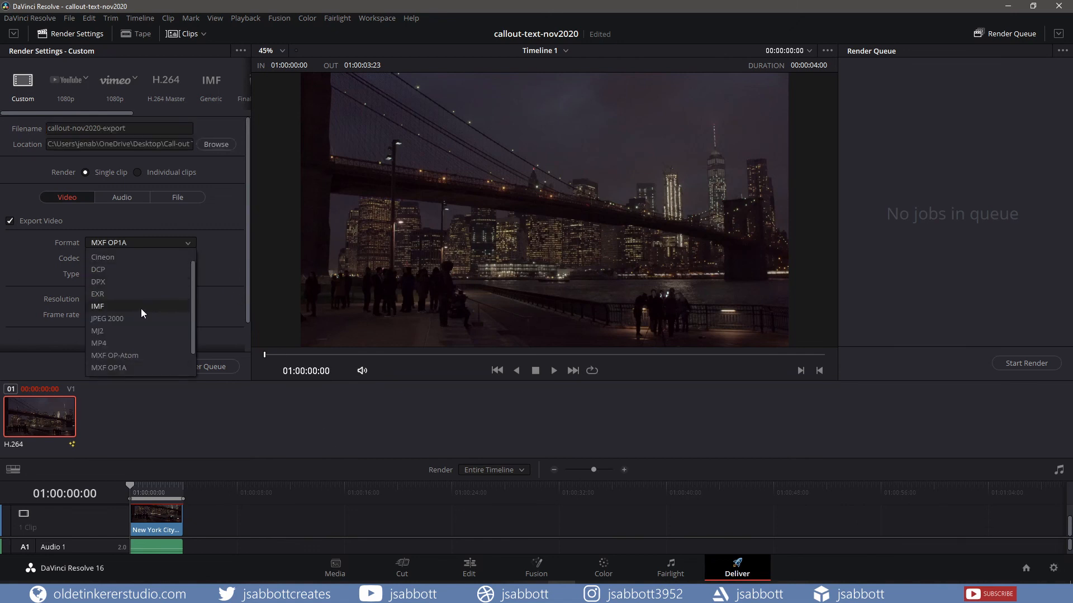
left_click(128, 341)
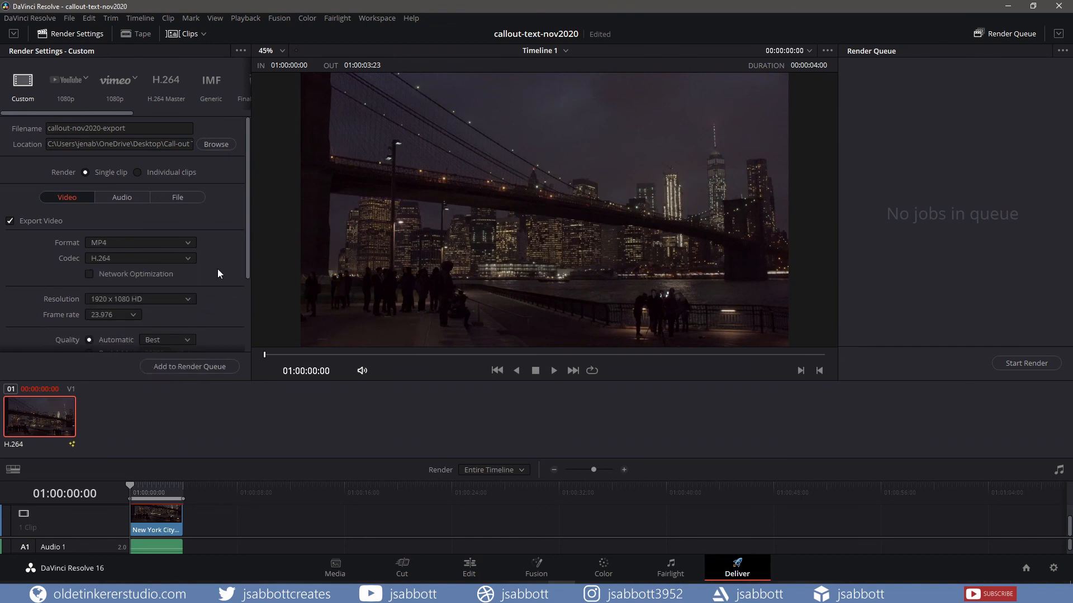
Add the job to the render queue with the remaining video settings kept as they are, and start rendering it
left_click_drag(246, 231, 246, 323)
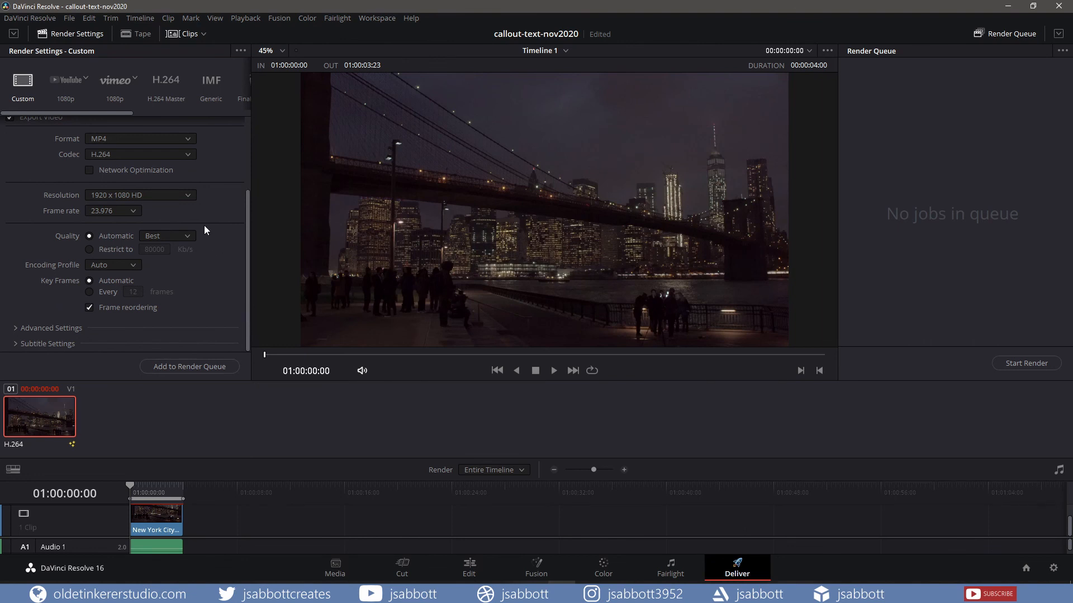
left_click(194, 367)
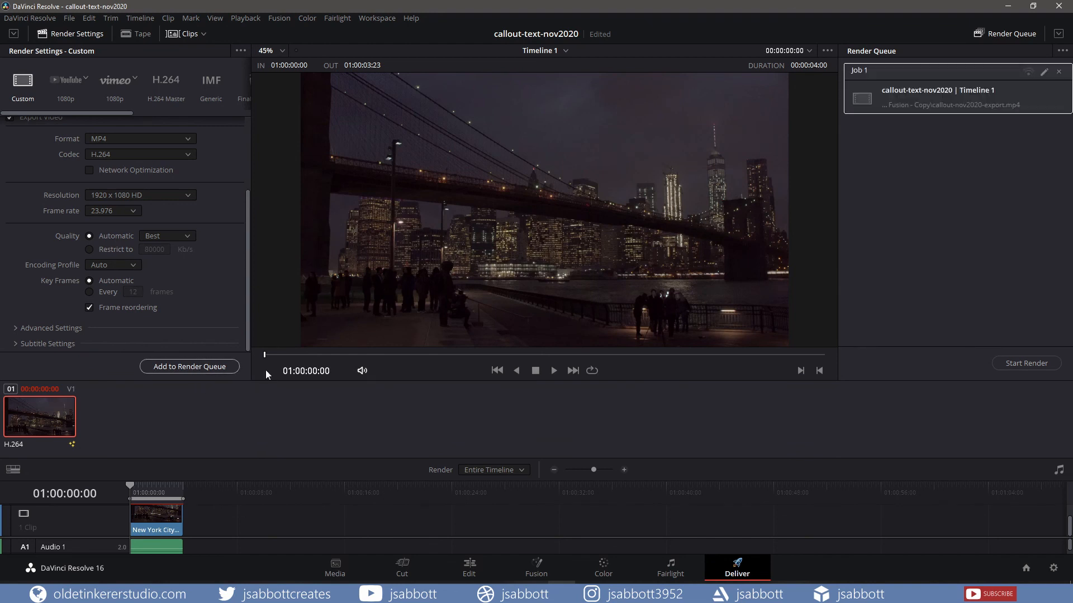
left_click(1025, 363)
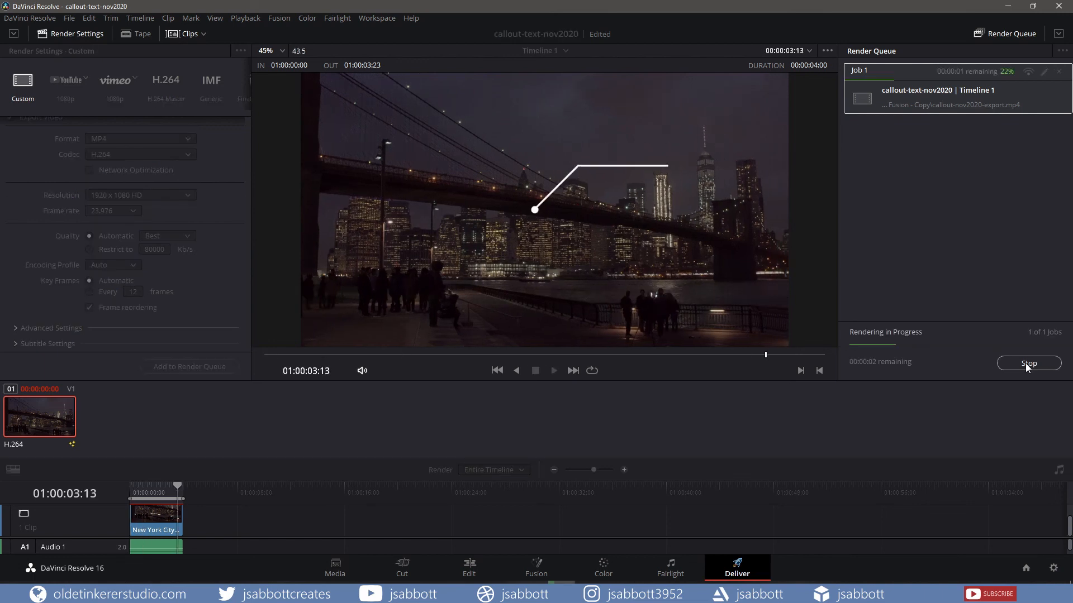